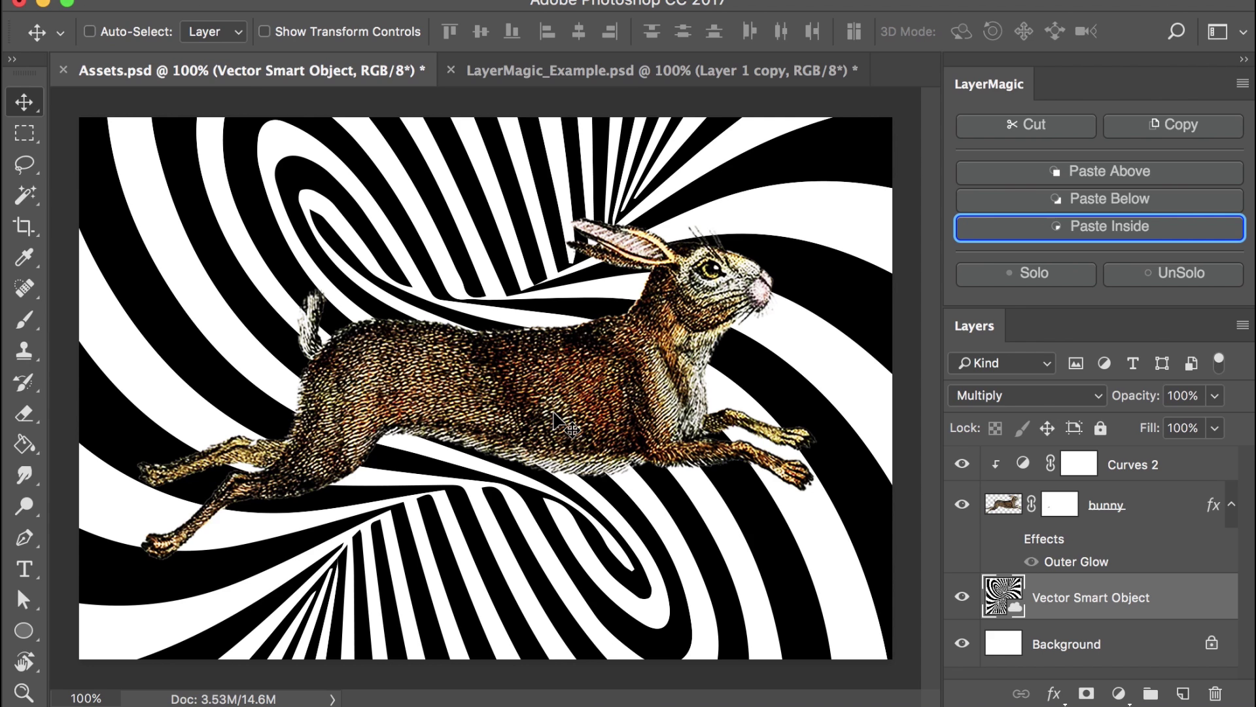
Copy the bunny layer together with its clipped Curves 2 adjustment from Assets.psd using LayerMagic.
left_click(554, 422)
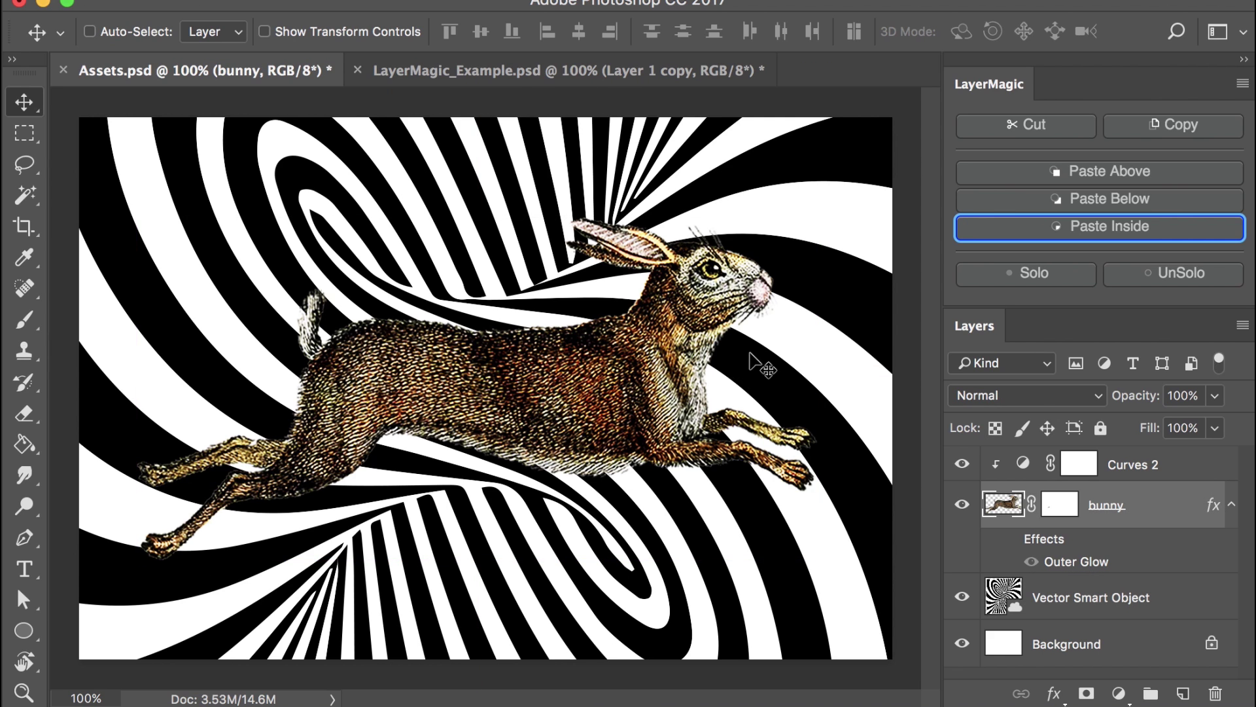
left_click(1129, 134)
left_click(430, 82)
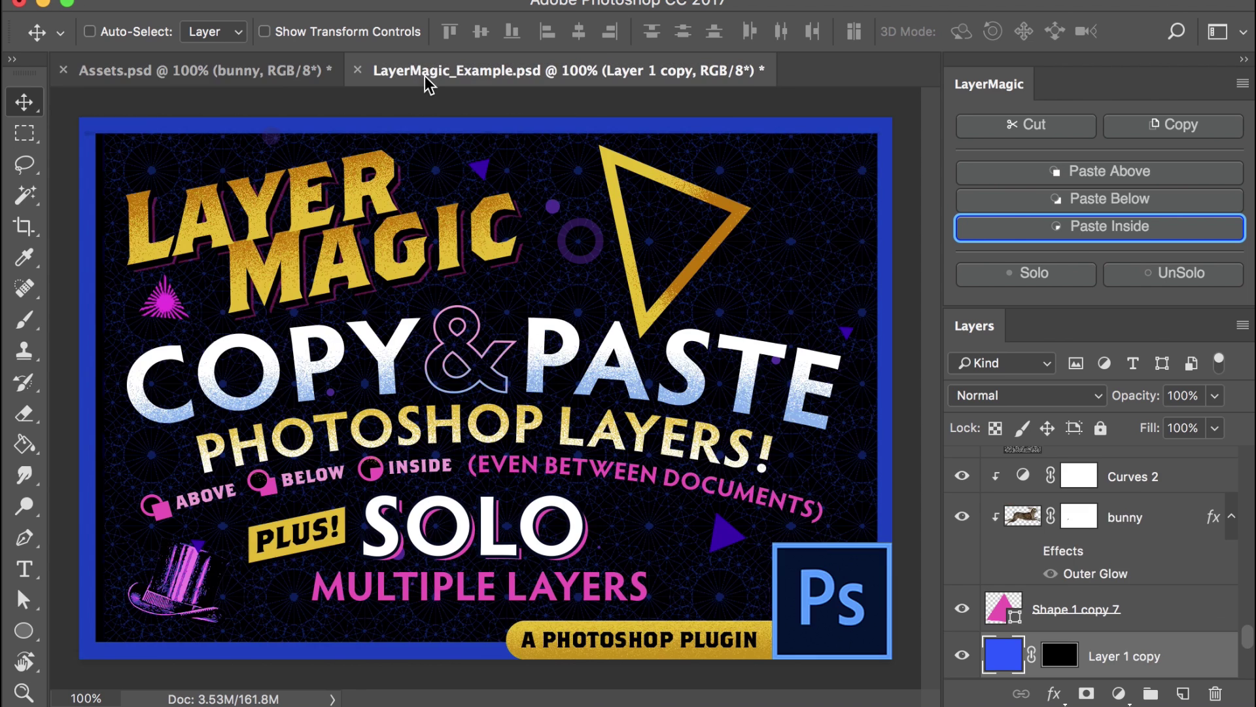
left_click(277, 76)
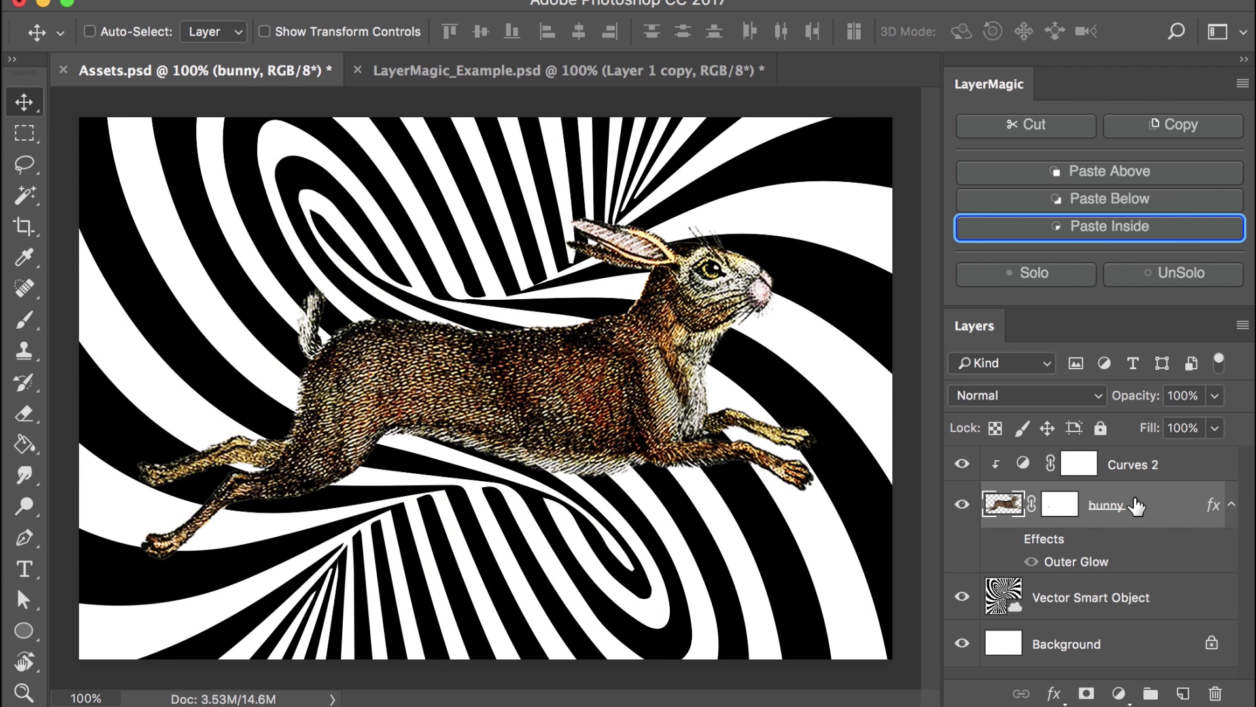
left_click(1133, 130)
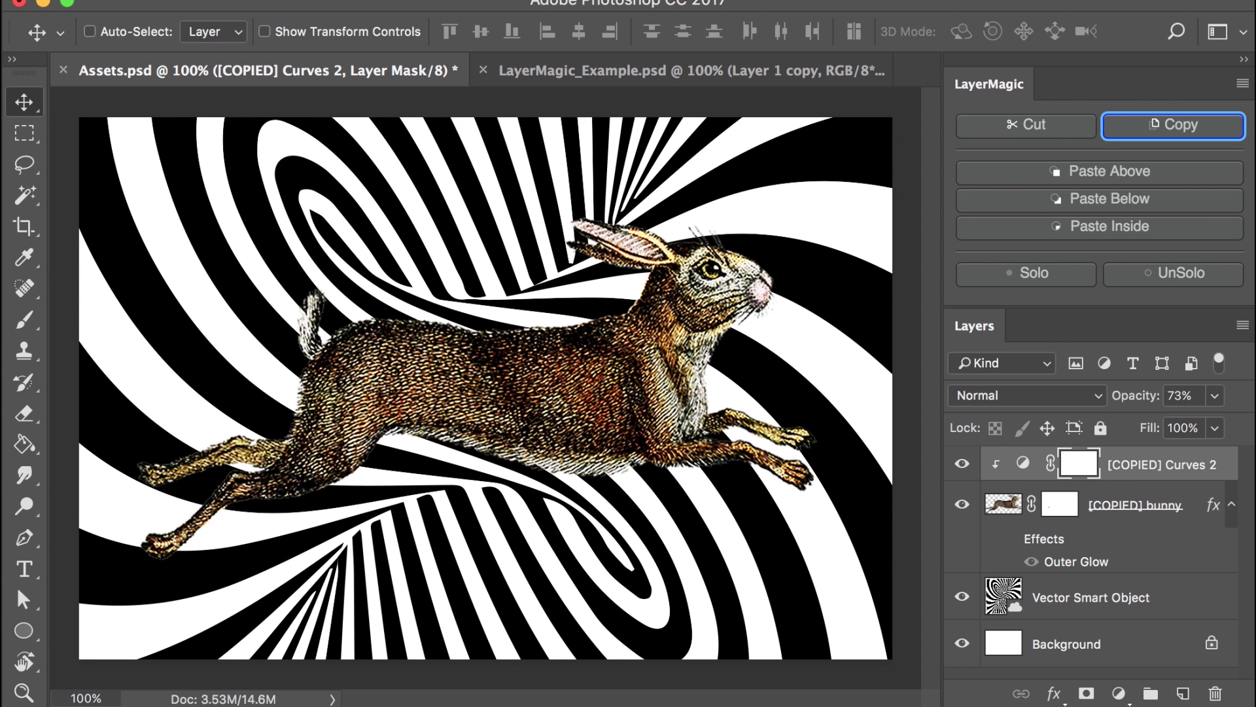
Paste the copied bunny layers below the Tri Top layer in LayerMagic_Example.psd.
left_click(550, 77)
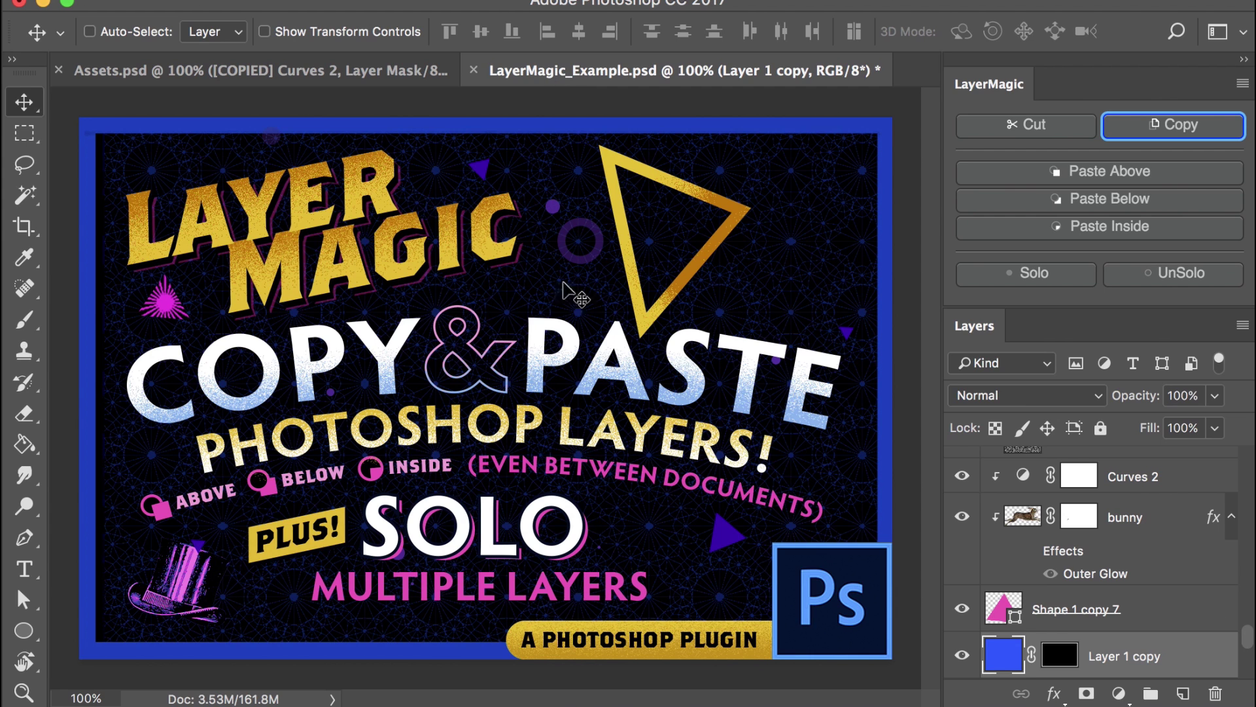
left_click(624, 242)
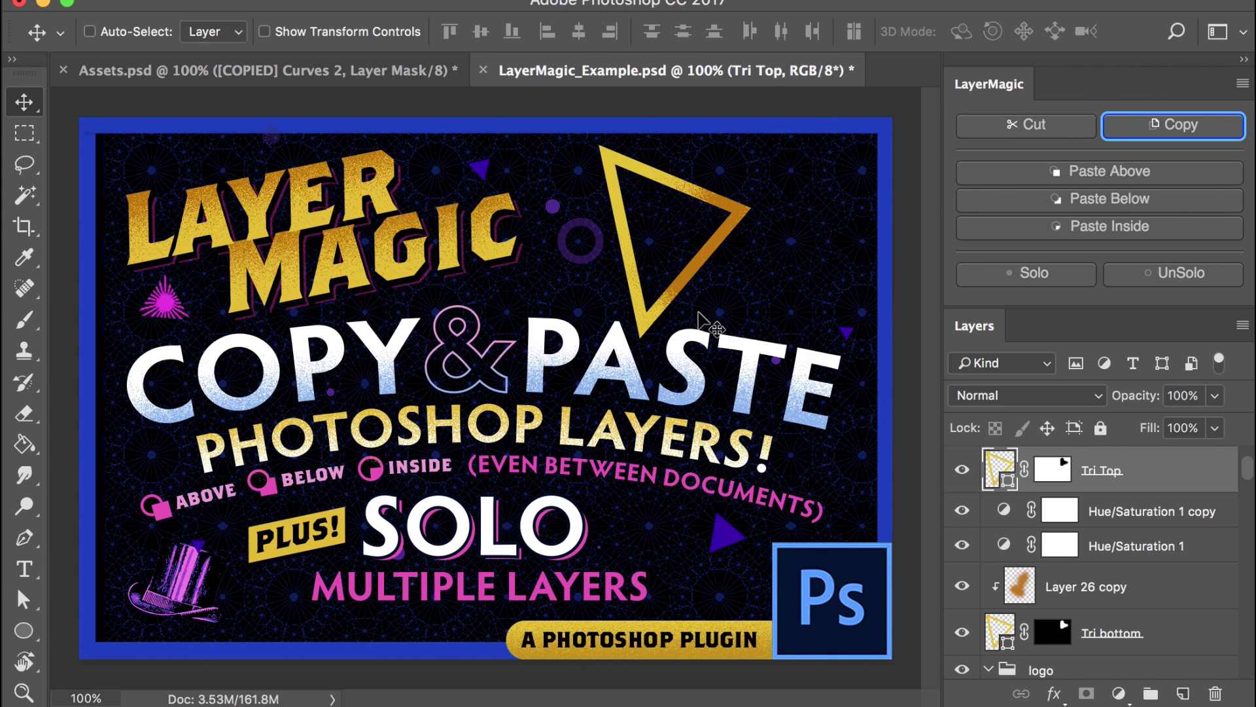
left_click(959, 471)
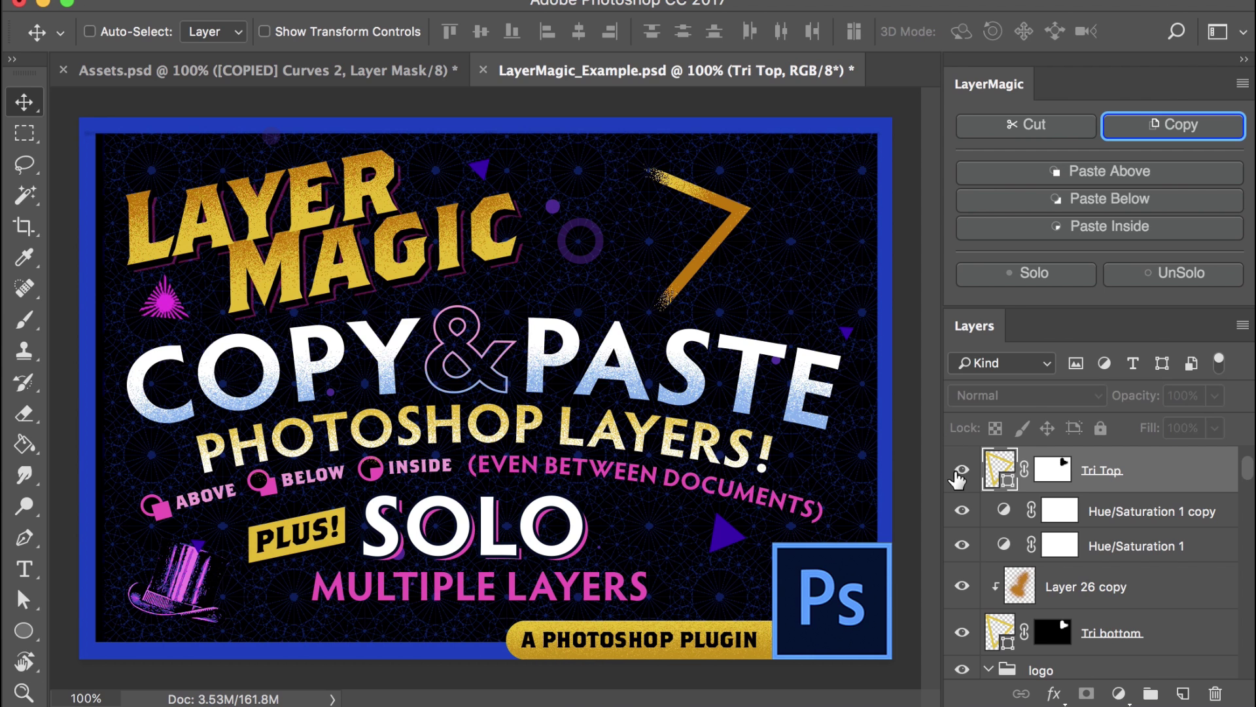
left_click(959, 471)
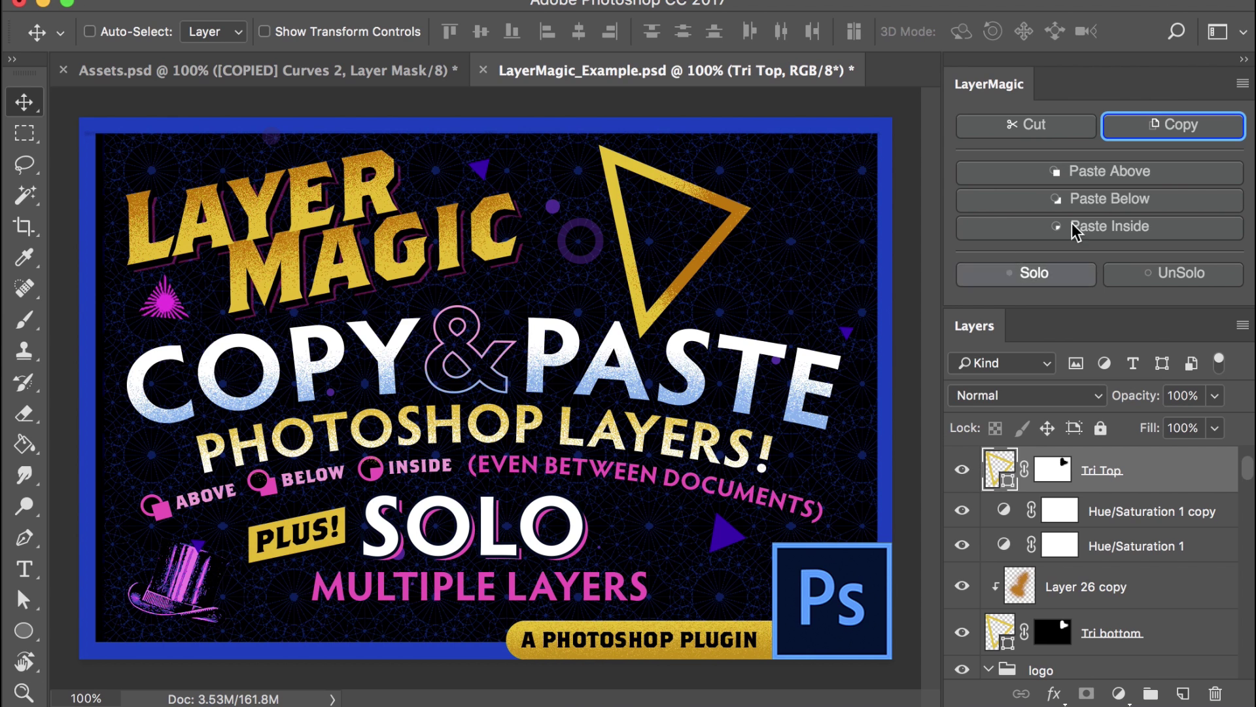
left_click(1001, 211)
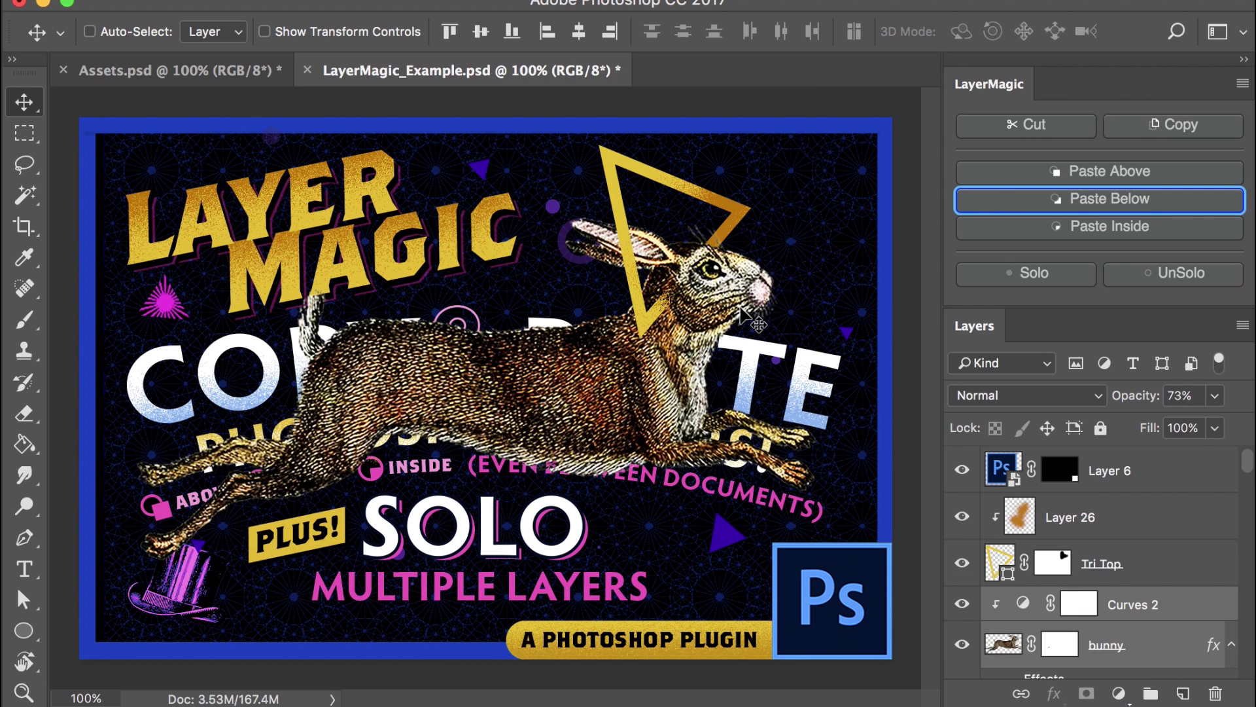
Scale the pasted bunny to about 56% and position it so it leaps through the yellow triangle.
left_click_drag(681, 369, 769, 252)
key("ctrl+t")
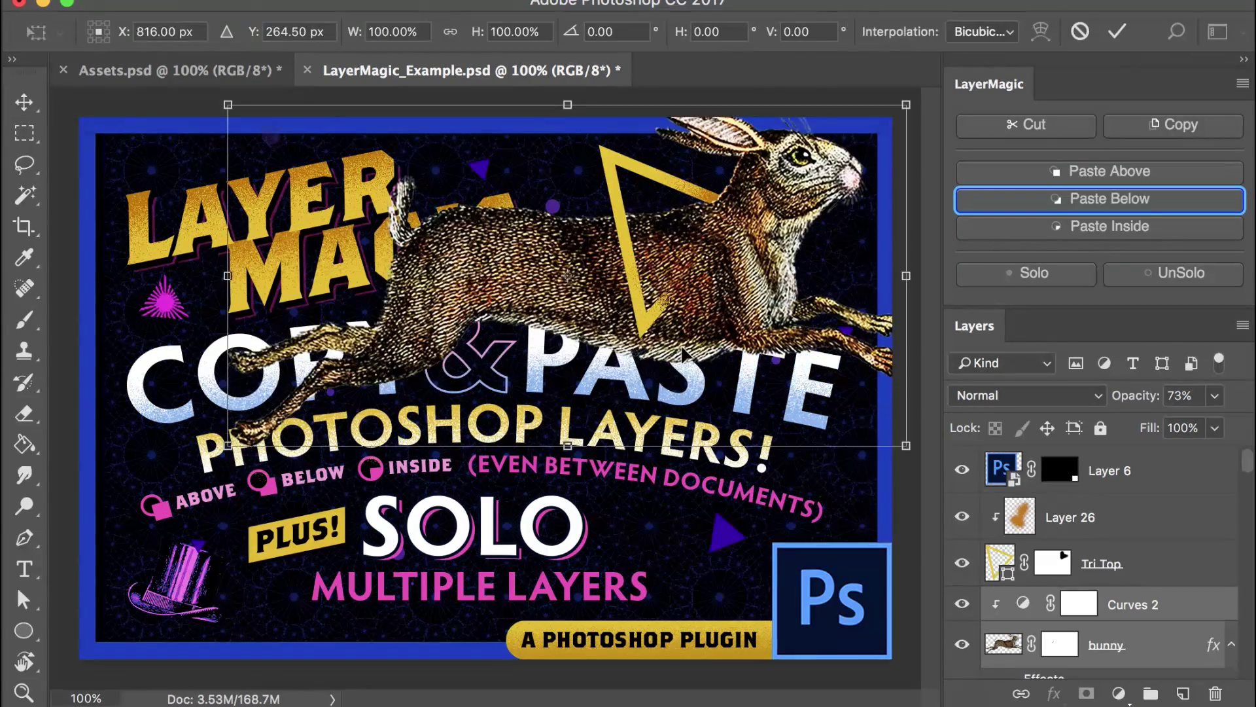
left_click_drag(909, 451, 753, 375)
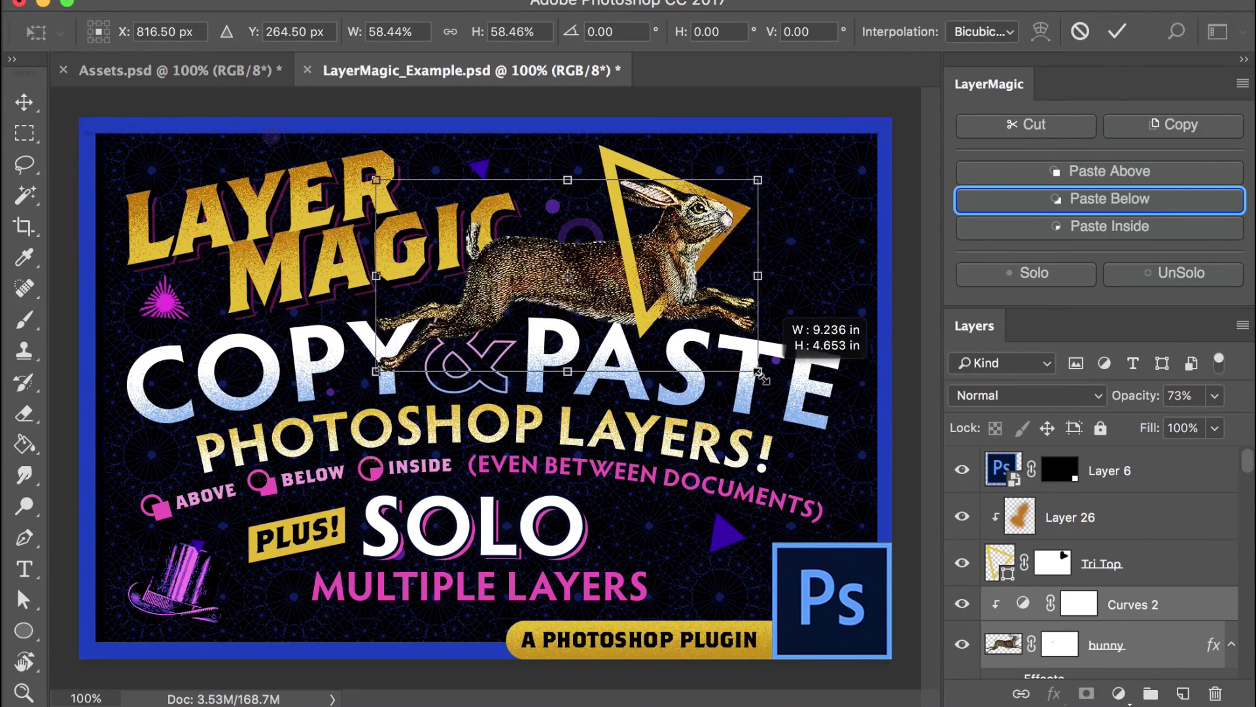
left_click_drag(667, 281, 725, 228)
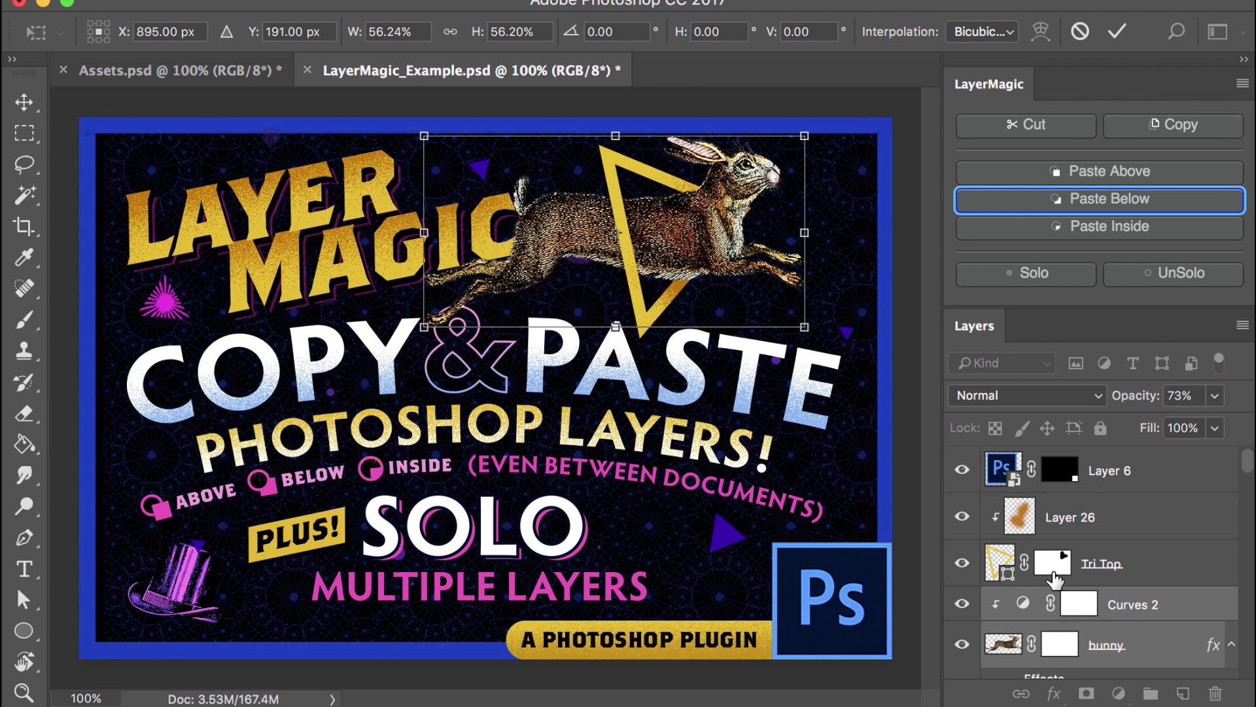
left_click_drag(692, 249, 707, 267)
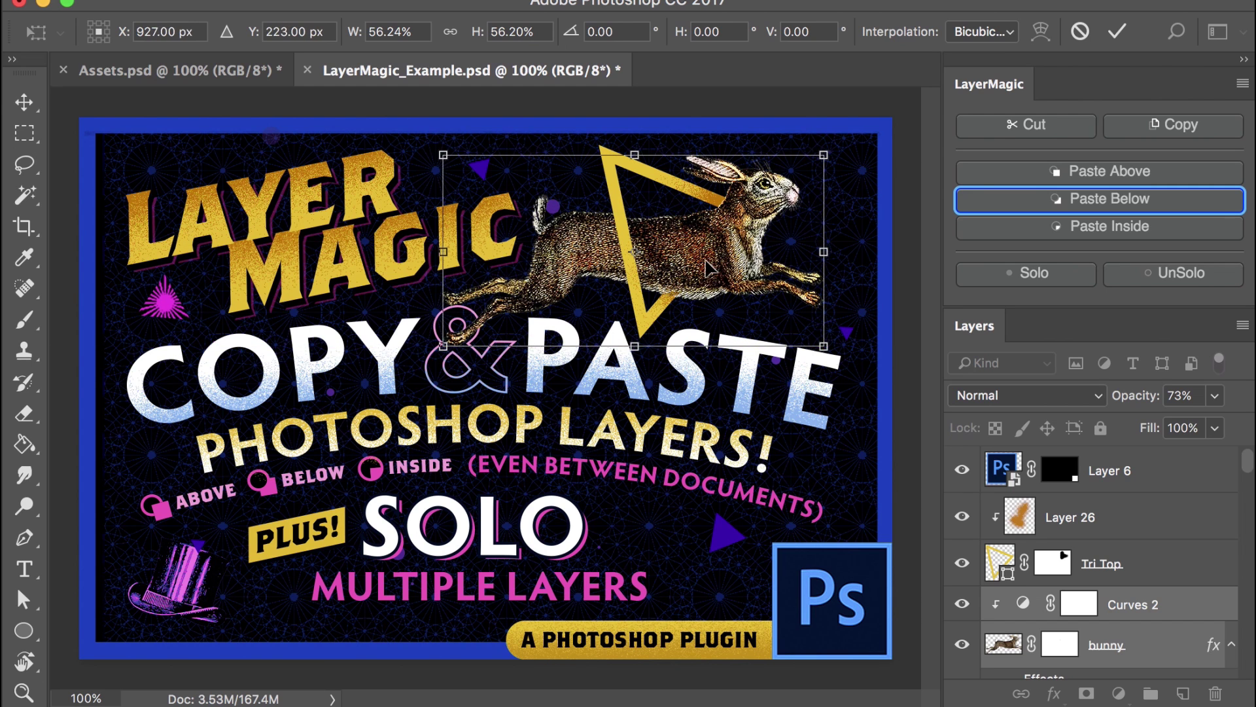
key("Return")
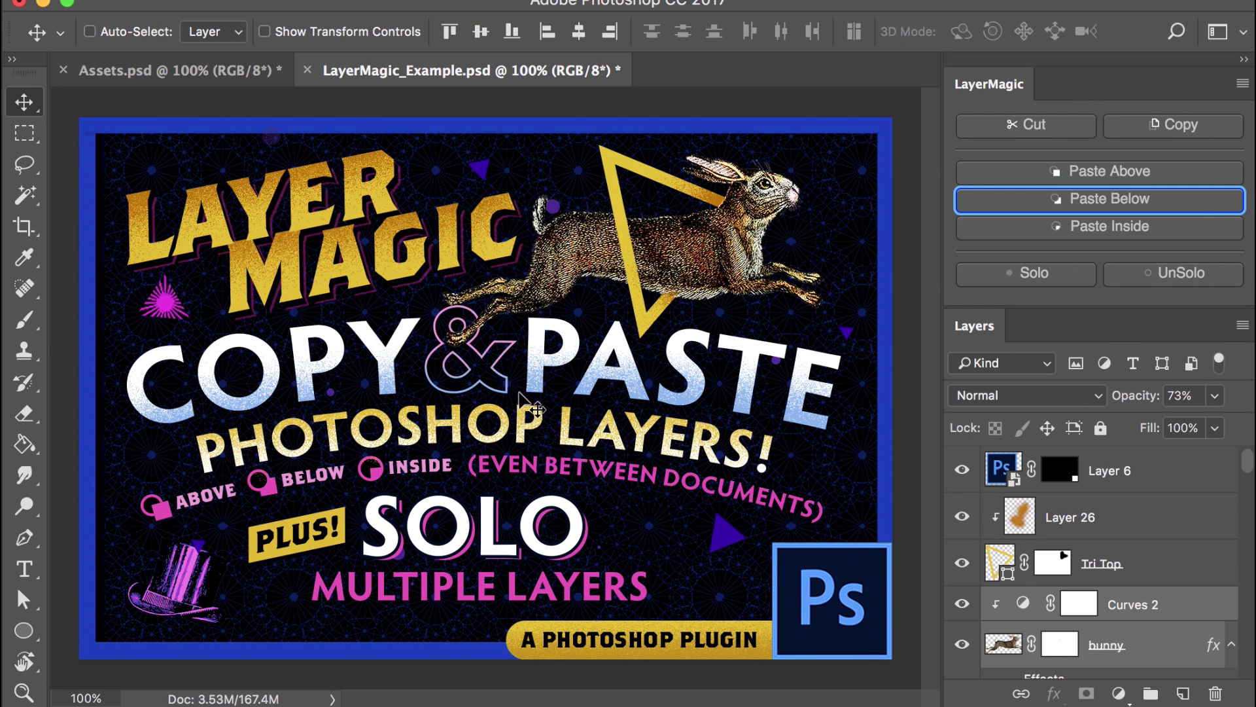
Cut the striped Vector Smart Object layer in Assets.psd using LayerMagic.
left_click(245, 73)
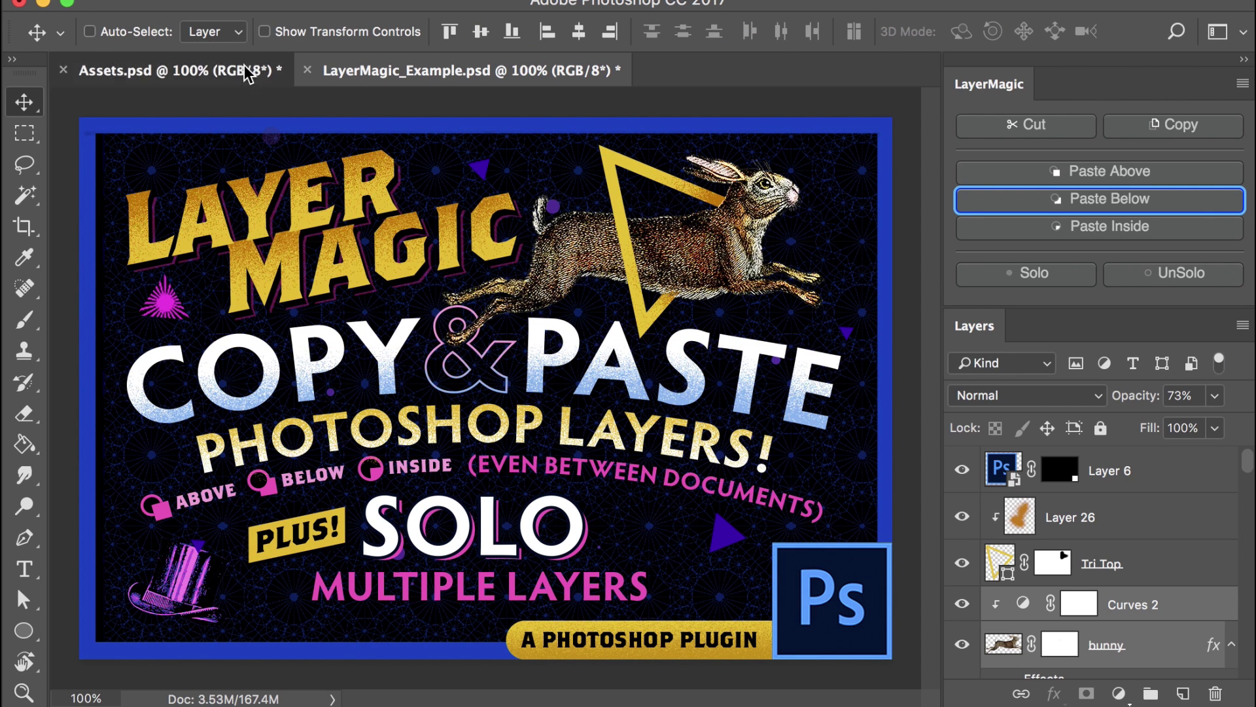
left_click(829, 180, "super")
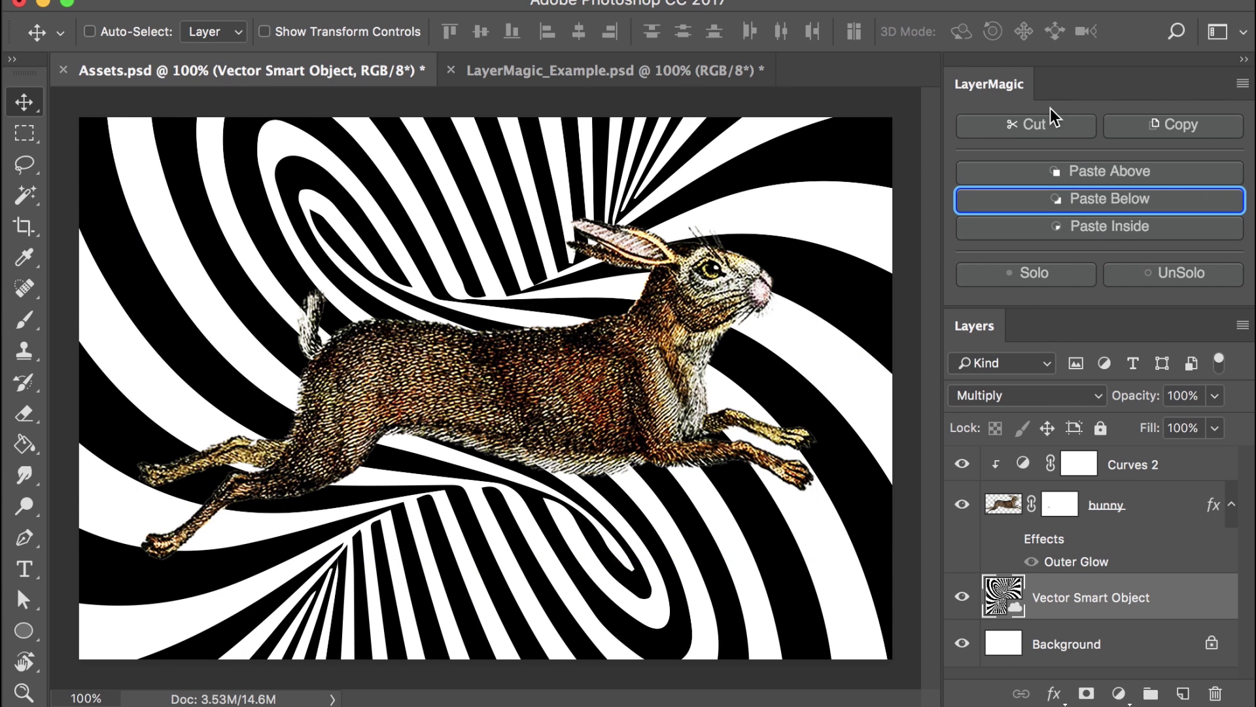
left_click(1045, 130)
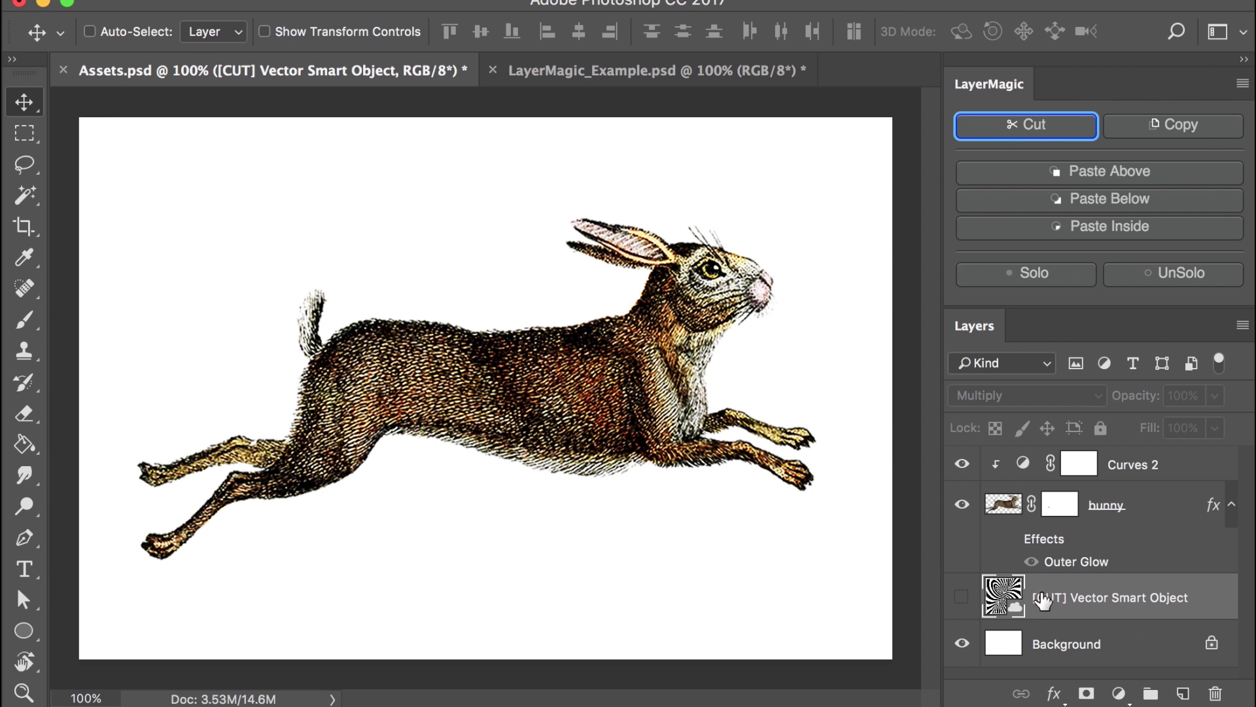
Paste the cut Vector Smart Object inside the blue border's Layer 1 copy in LayerMagic_Example.psd.
left_click(559, 79)
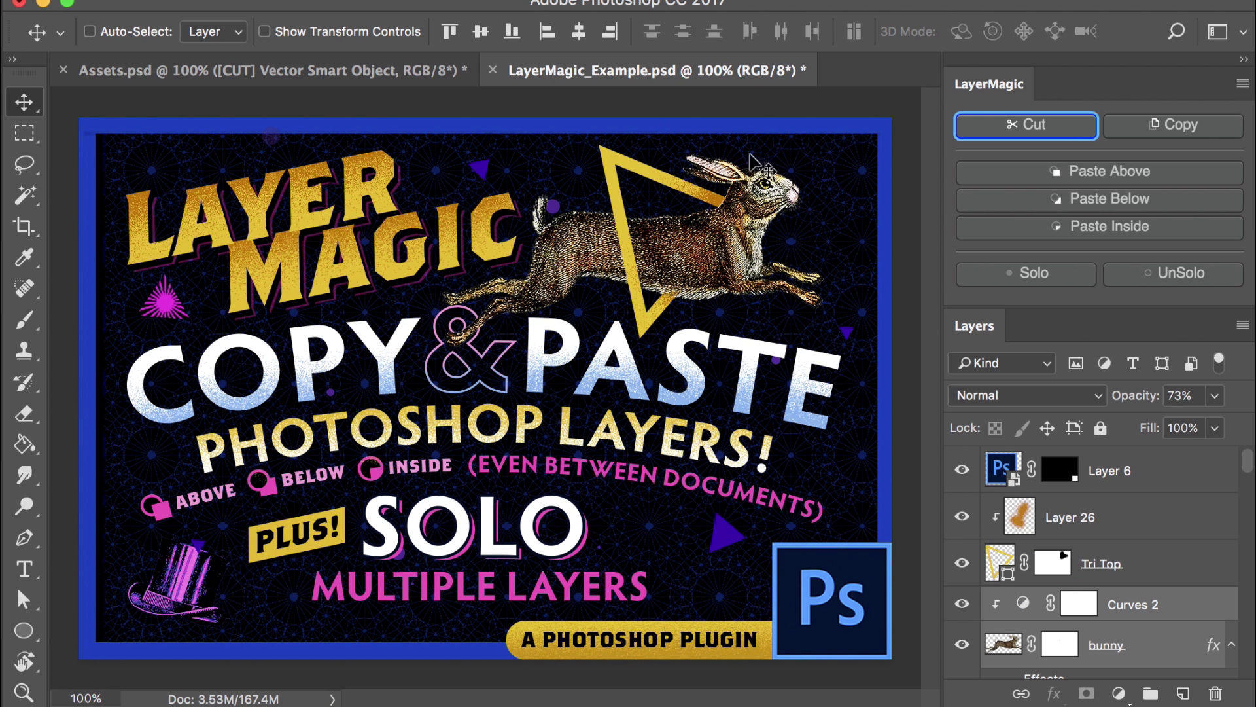
left_click(874, 128, "super")
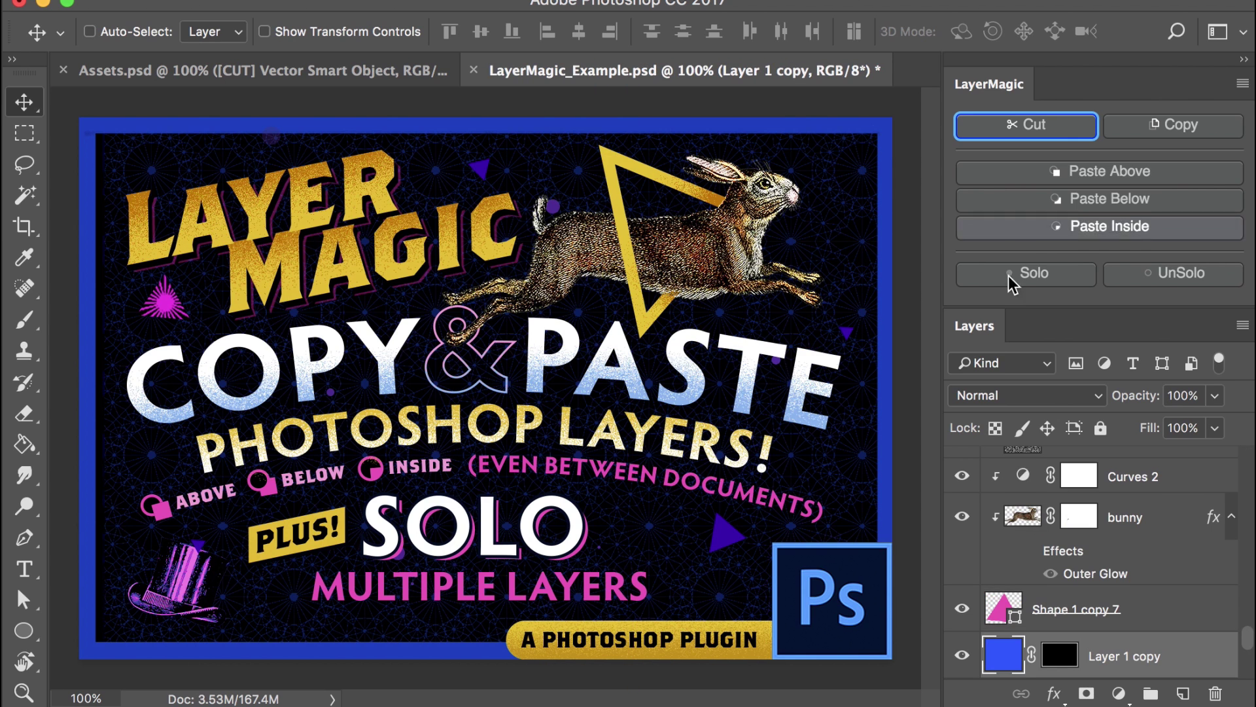
left_click(1034, 226)
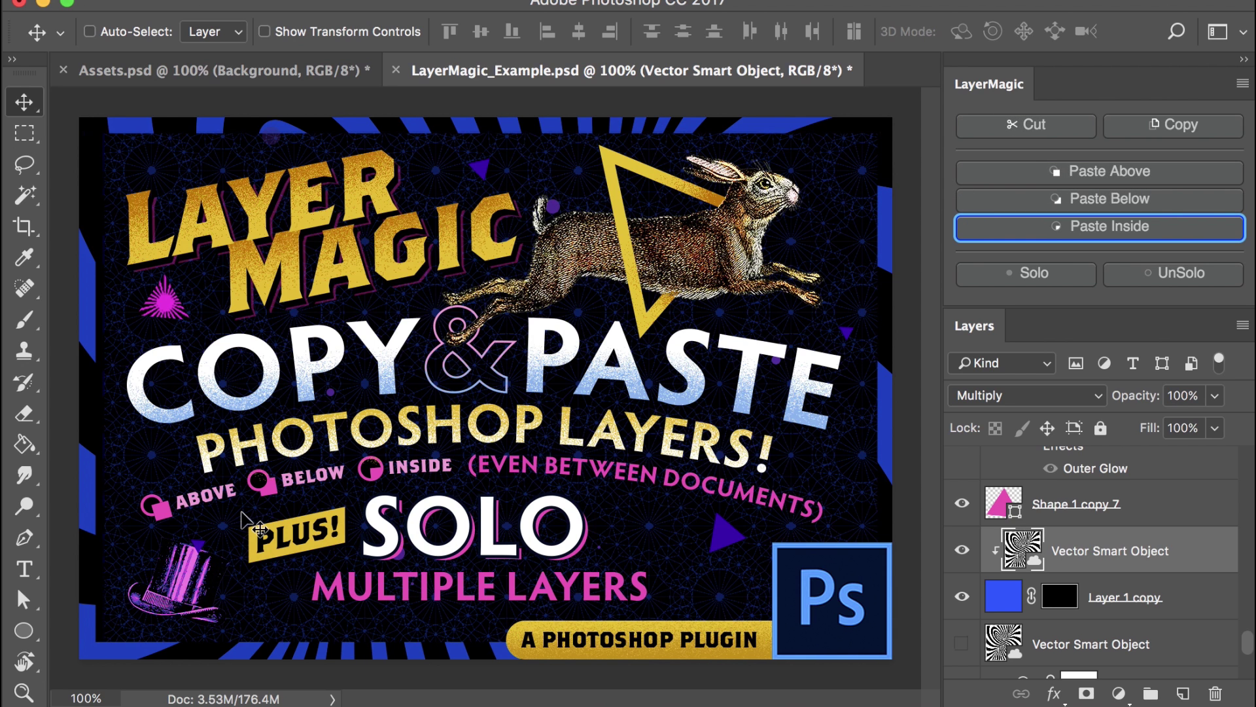
Copy the Gradient Map adjustment clipped to the top hat's Layer 4.
left_click(180, 579, "super")
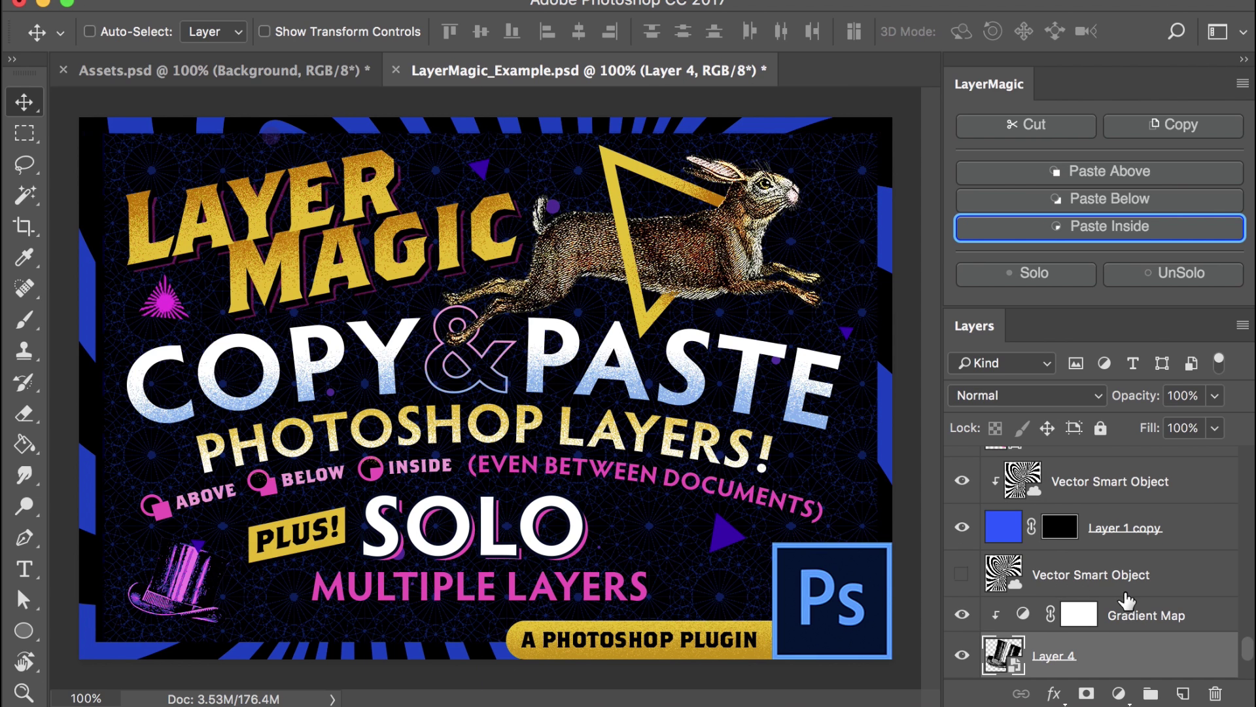
left_click(1129, 621)
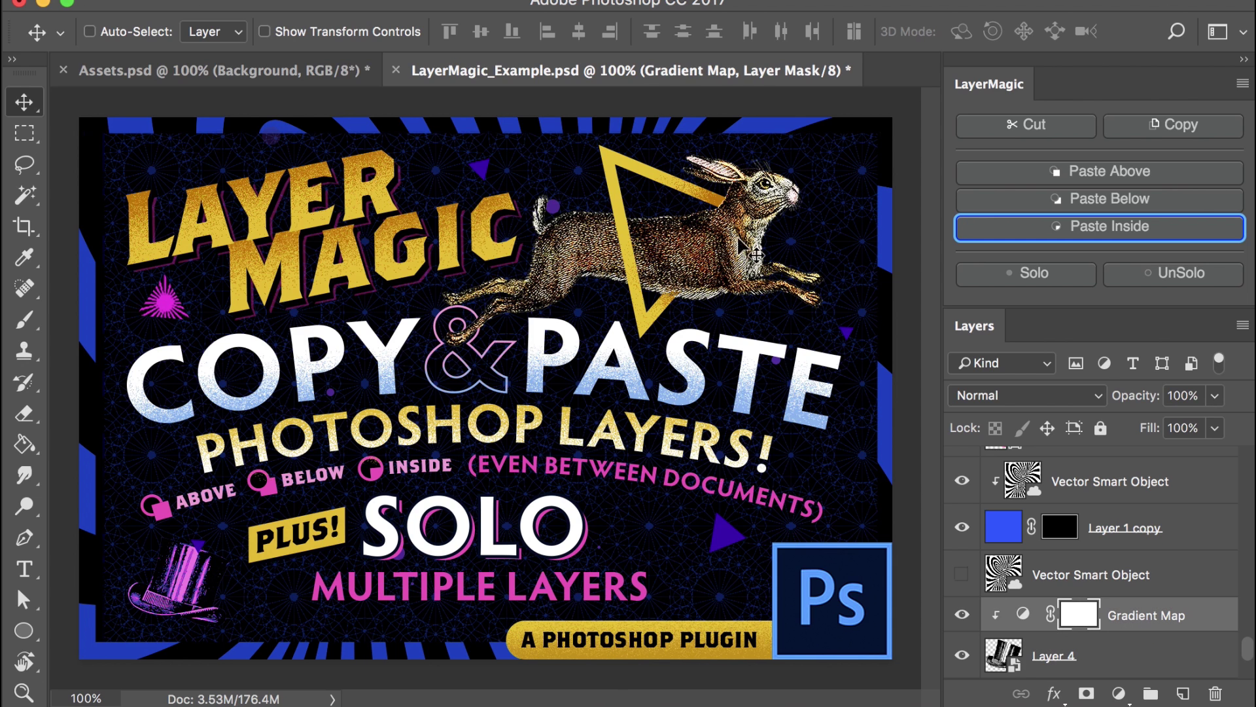
left_click(1137, 124)
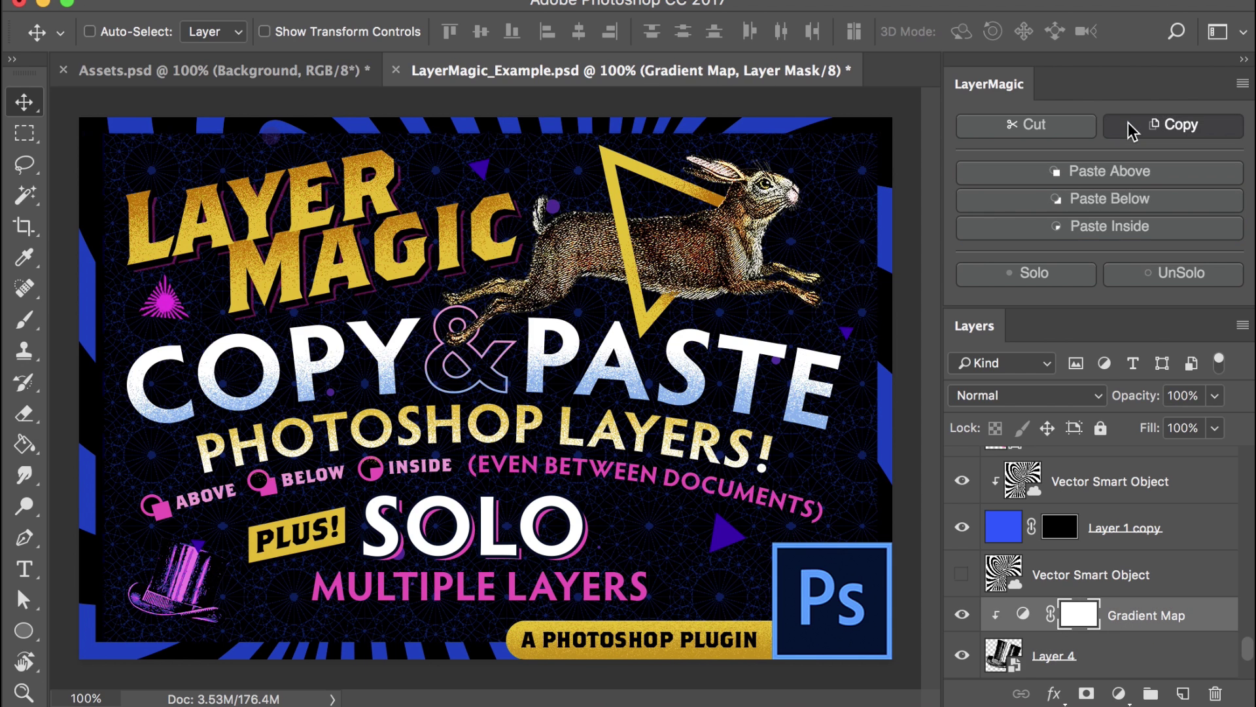
Paste the Gradient Map inside the bunny layer and place it above the clipped Curves 2 adjustment.
left_click(715, 273, "ctrl")
left_click(1138, 229)
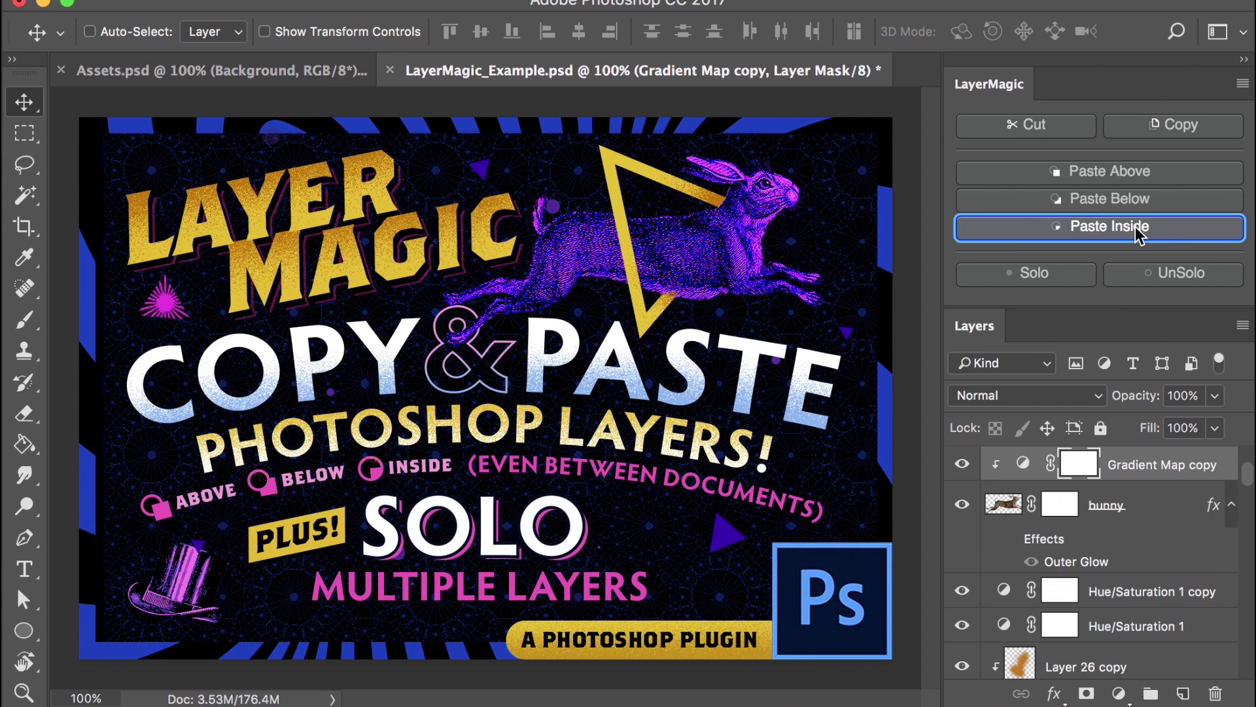
scroll(1157, 543, "up", 2)
mouse_move(1127, 520)
left_mouse_down()
mouse_move(1125, 484)
mouse_move(1126, 499)
left_mouse_up()
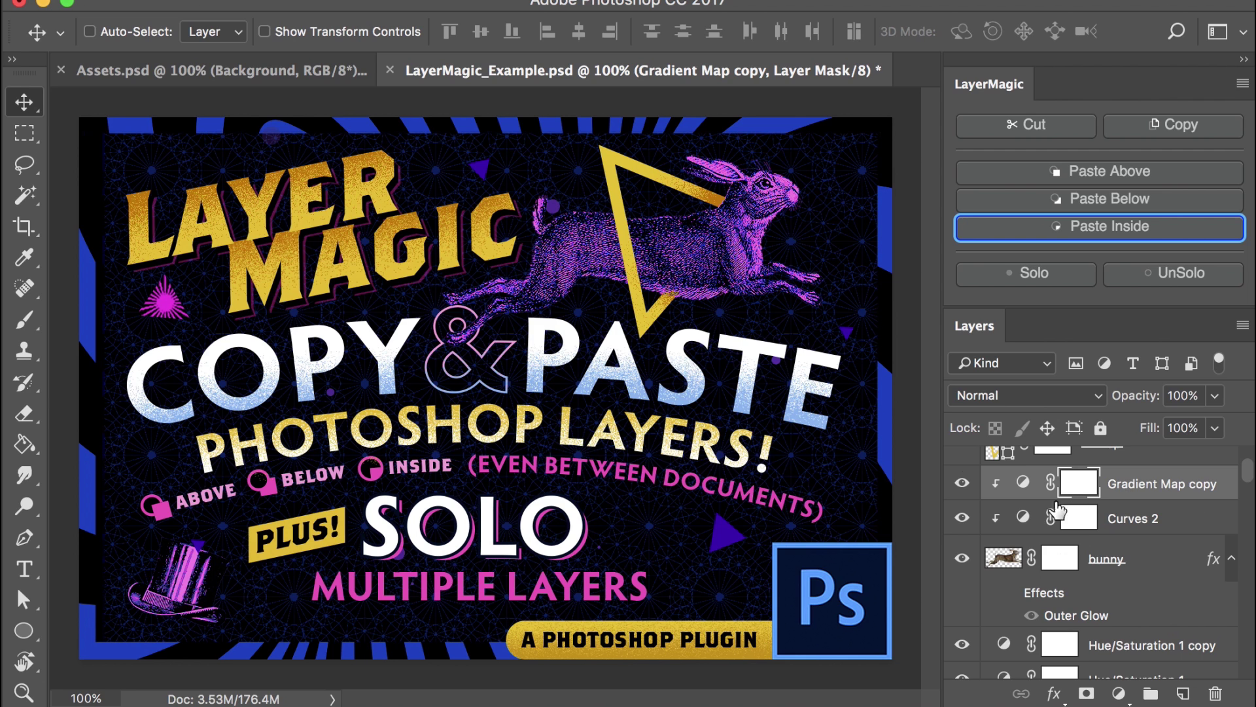
Duplicate the top hat's Gradient Map manually above the bunny's Gradient Map copy and clip it to the bunny stack.
left_click(175, 584, "super")
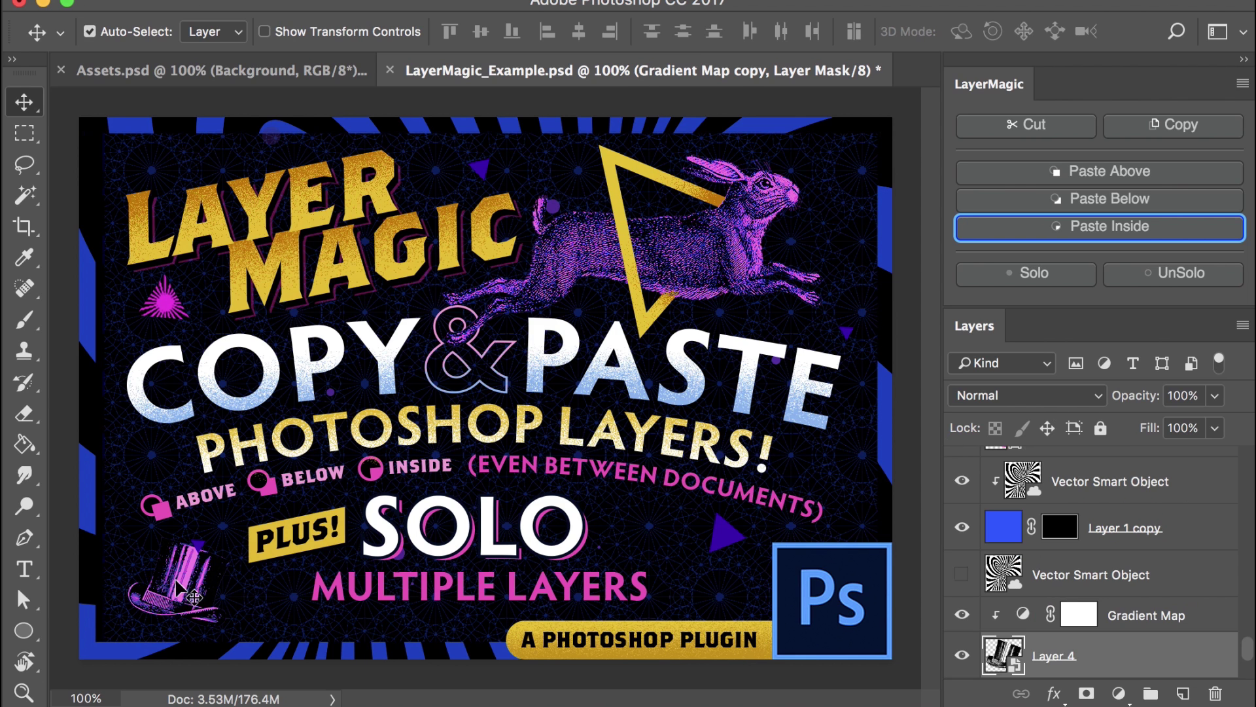
left_click(1135, 622)
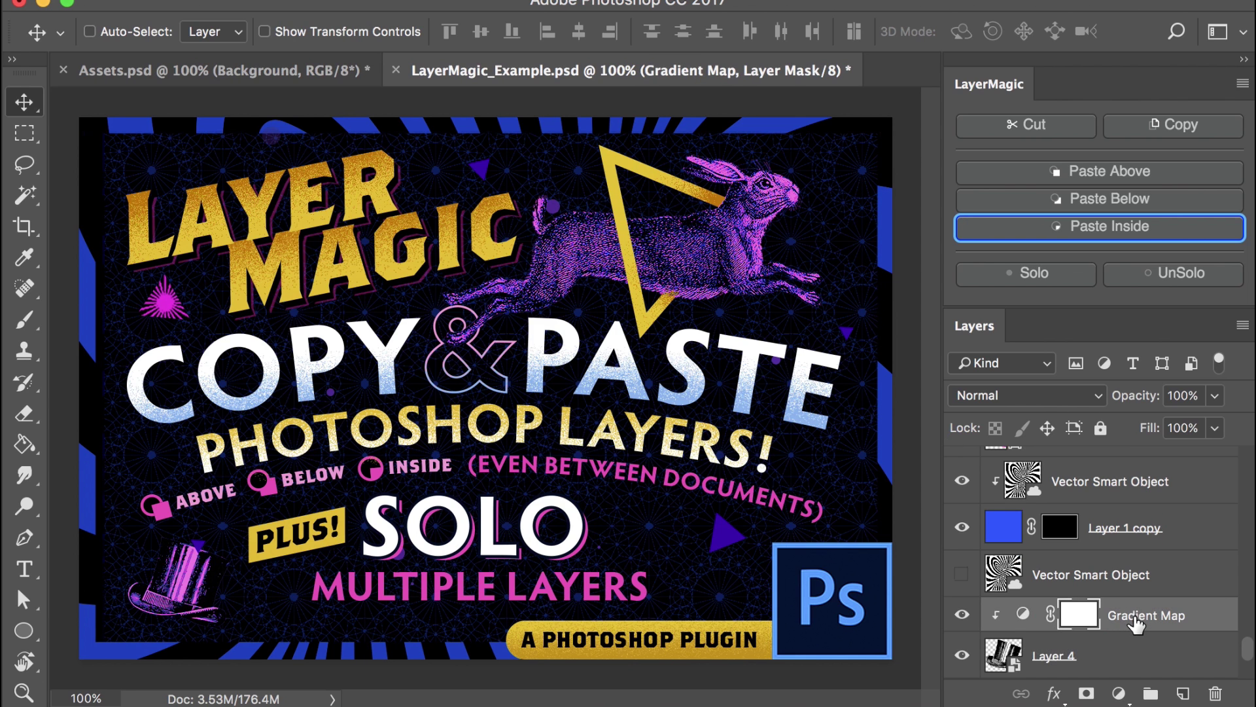
left_click_drag(1136, 623, 1105, 585)
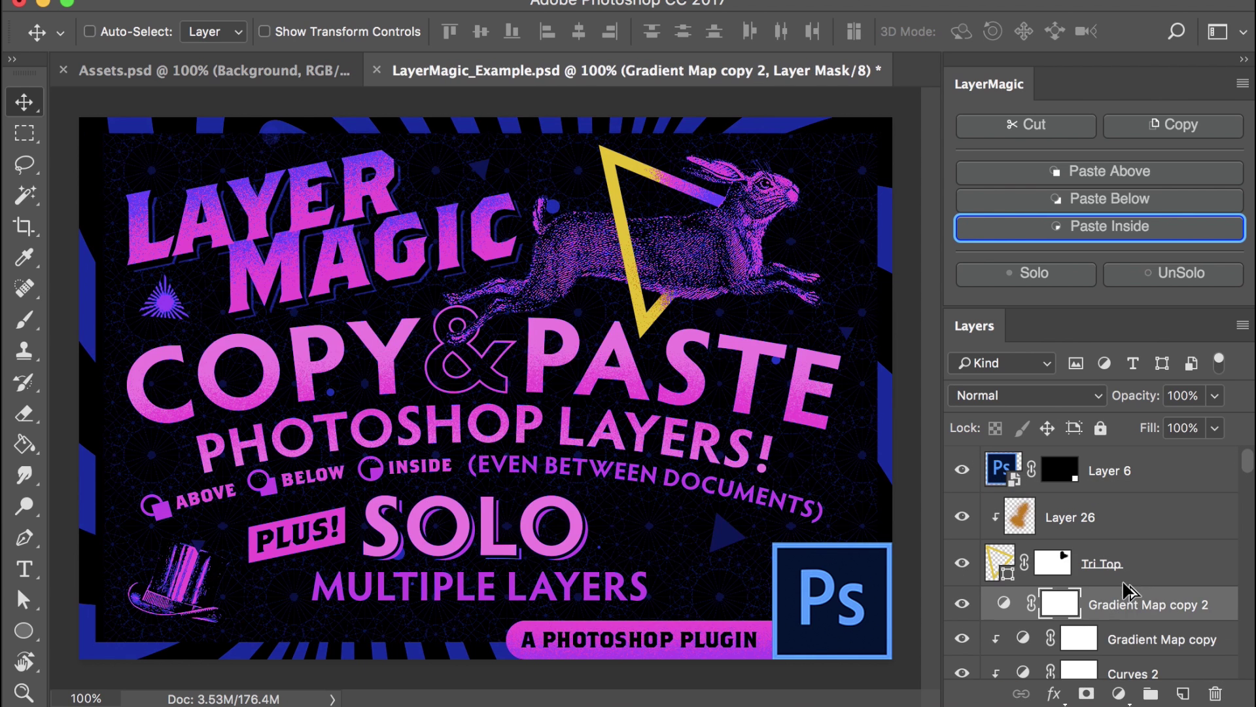
left_click(1084, 624, "alt")
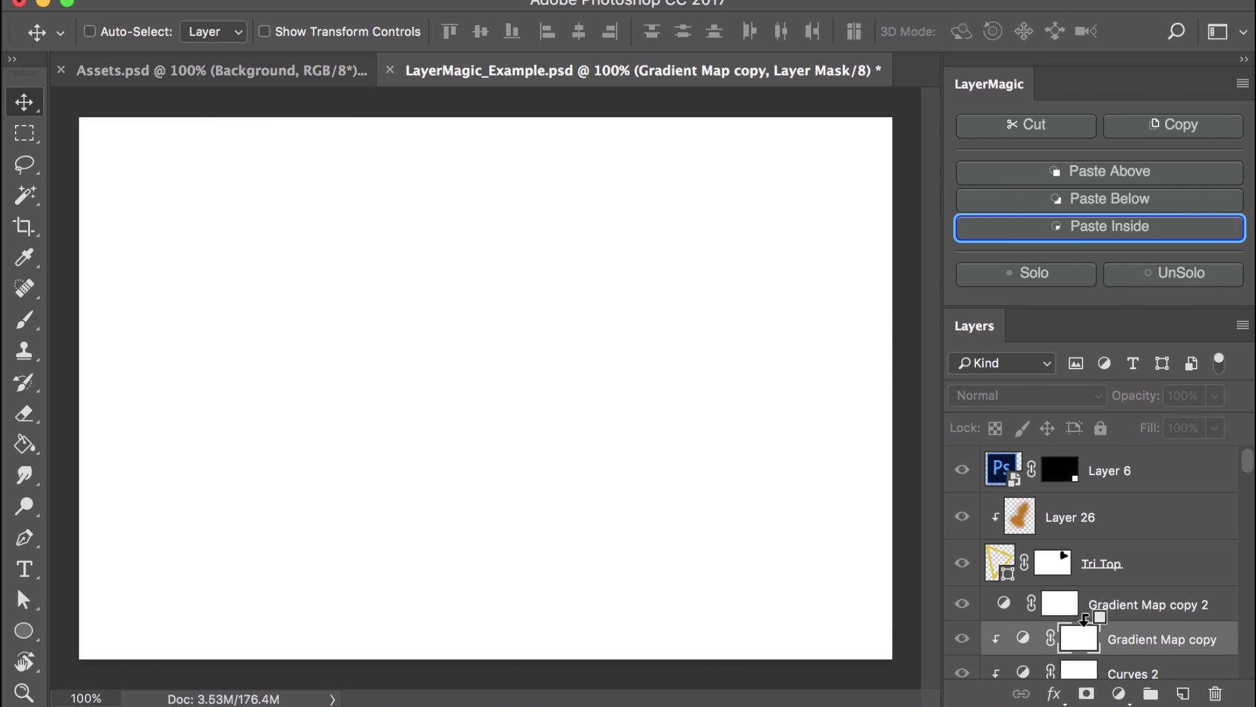
left_click(1024, 621, "alt")
scroll(1024, 632, "down", 2)
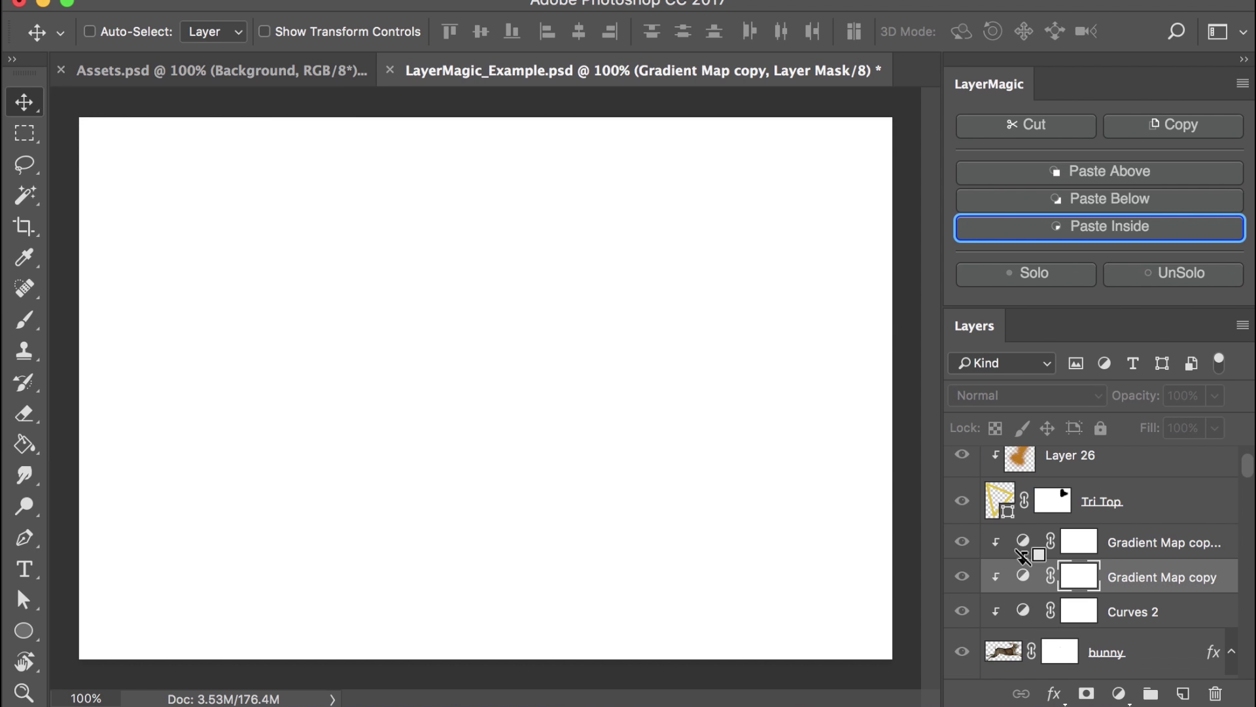
Return from the mask view and hide both Gradient Map layers clipped to the bunny.
left_click(962, 543)
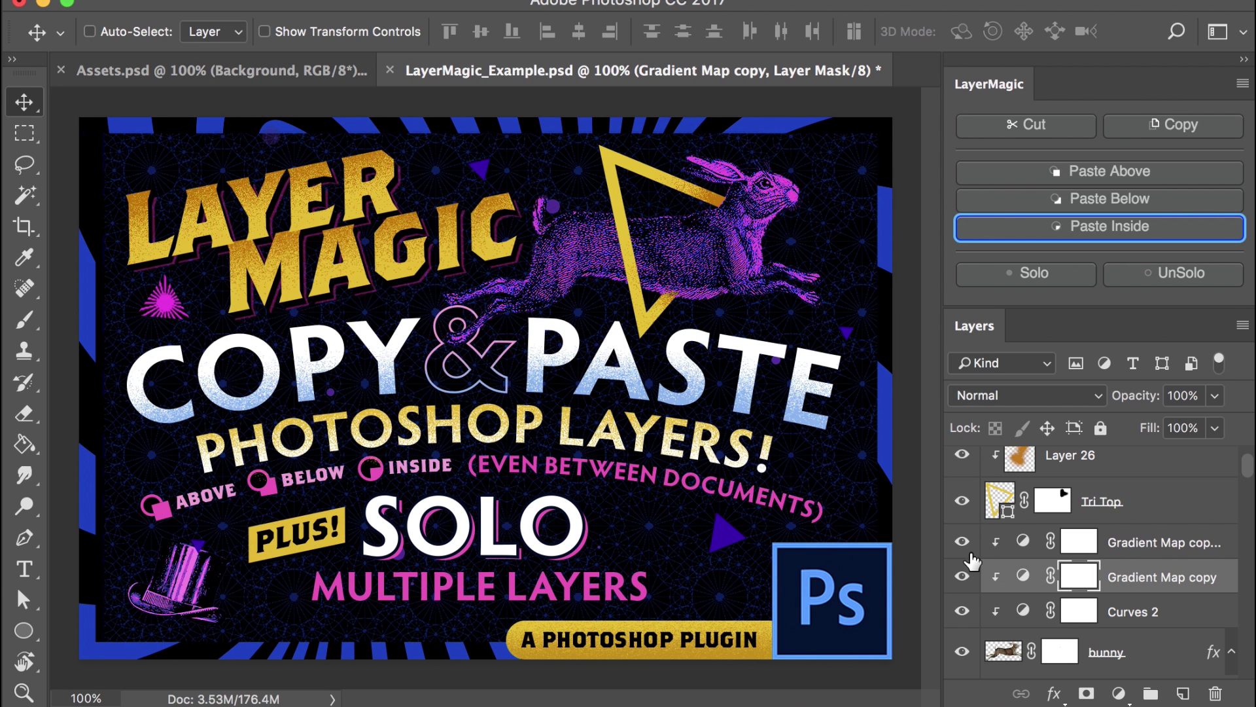
left_click_drag(963, 553, 961, 578)
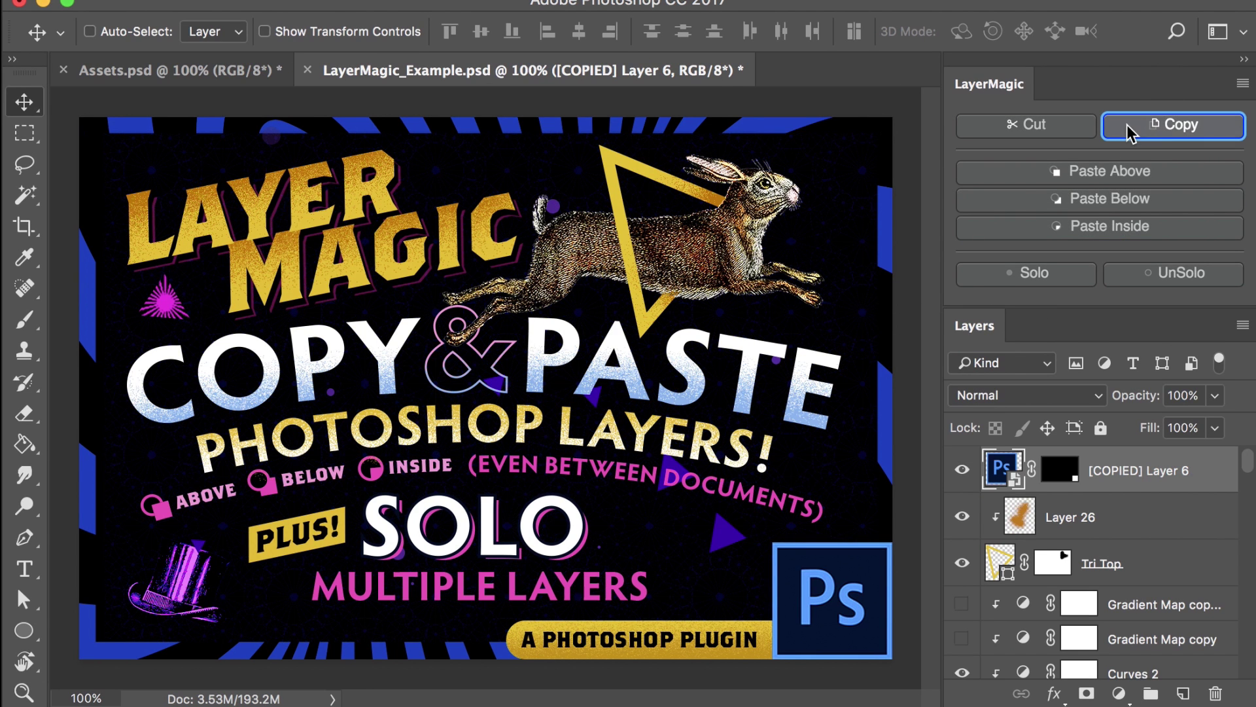
Copy the Ps logo's Layer 6, paste it above, and move the duplicate onto the Layer Magic title.
left_click(1129, 132)
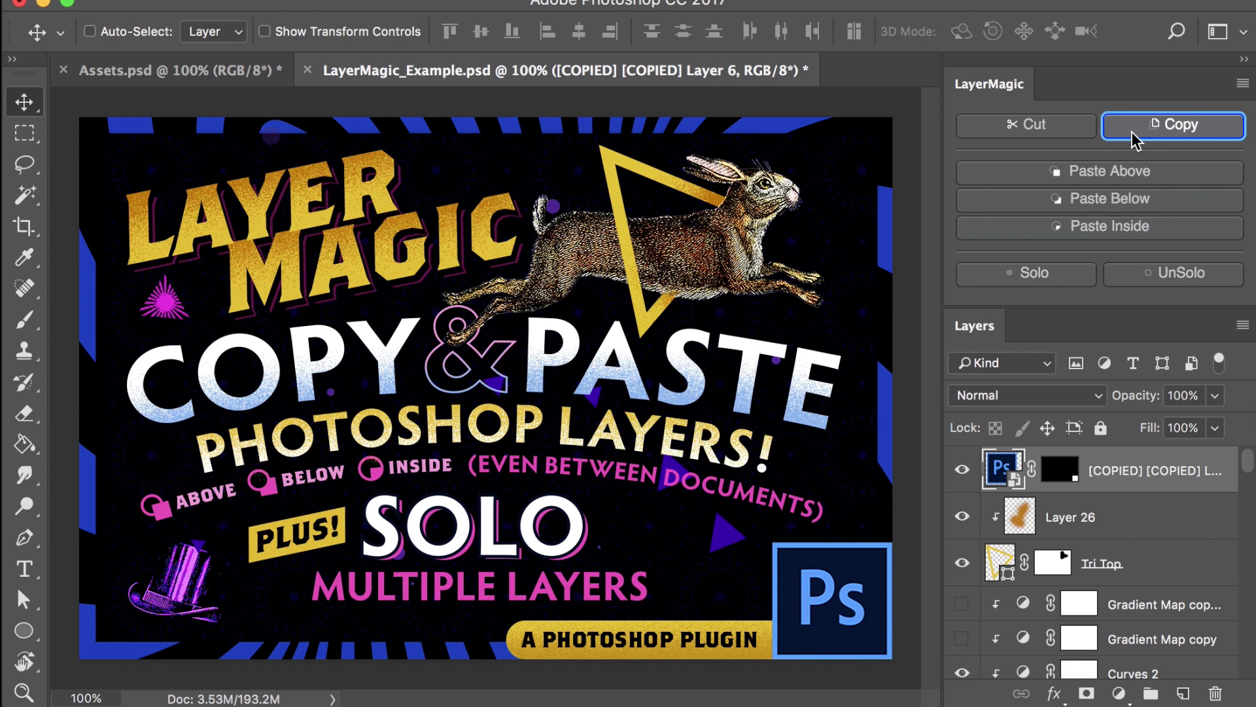
left_click(1128, 176)
left_click_drag(826, 592, 330, 245)
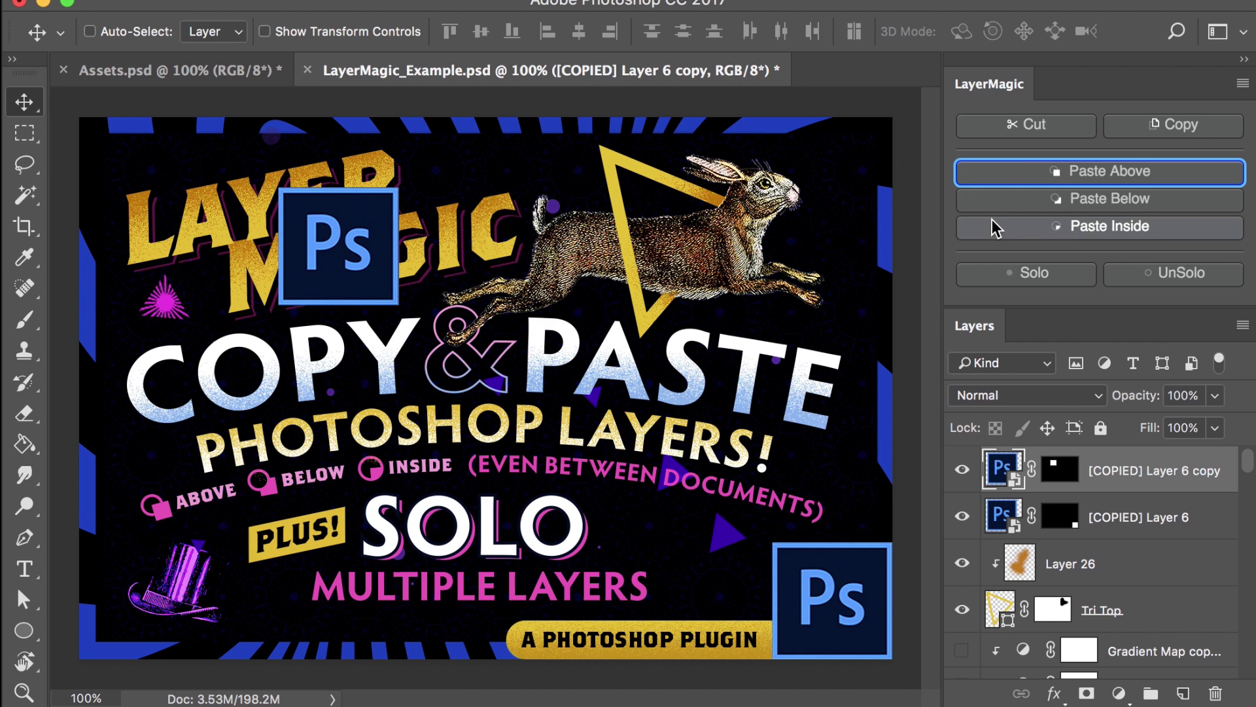
Paste two more Ps logo copies above, moving one over the ampersand and PASTE, the other over the start of COPY, and select the SOLO text.
left_click(1001, 174)
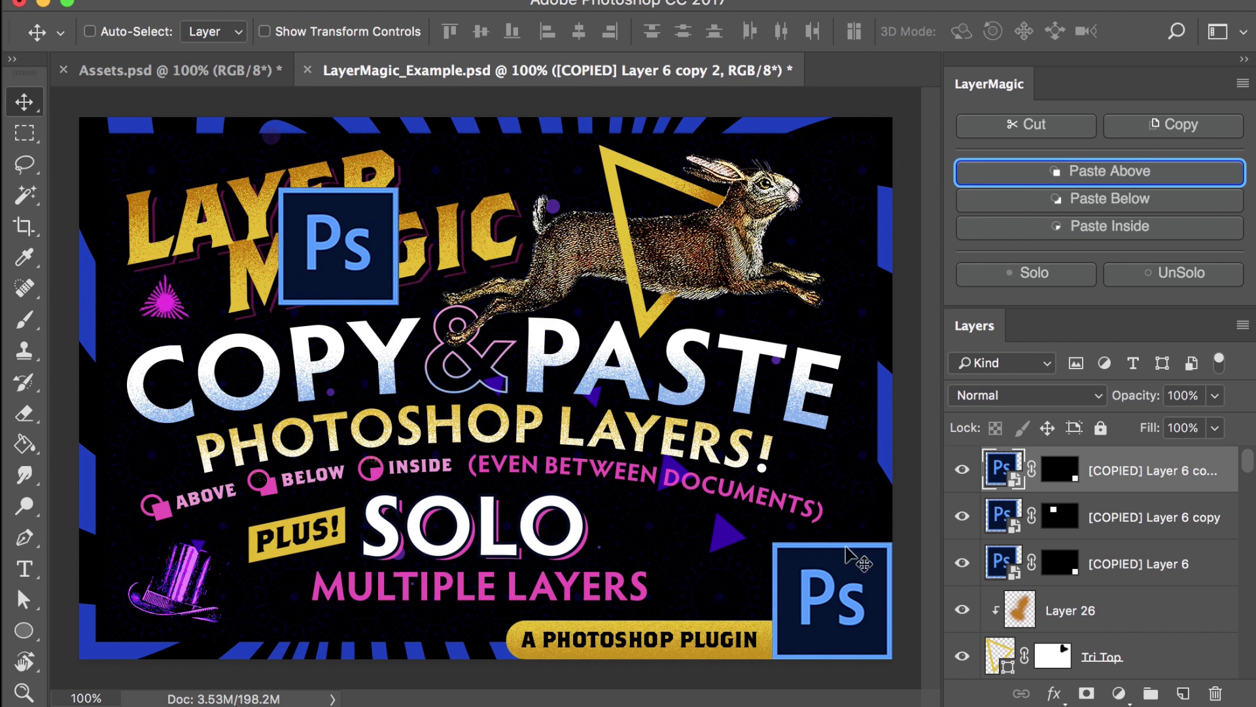
left_click_drag(845, 555, 573, 278)
left_click(975, 171)
left_click_drag(828, 483, 193, 198)
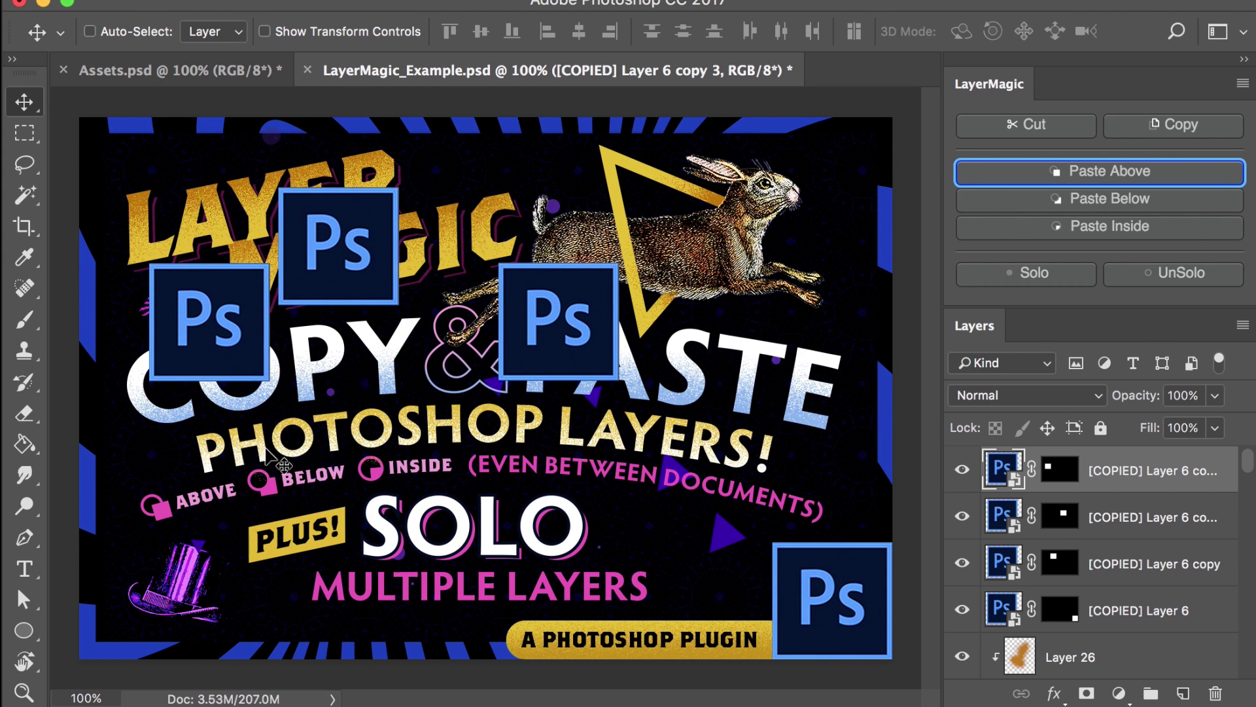
left_click(445, 553, "super")
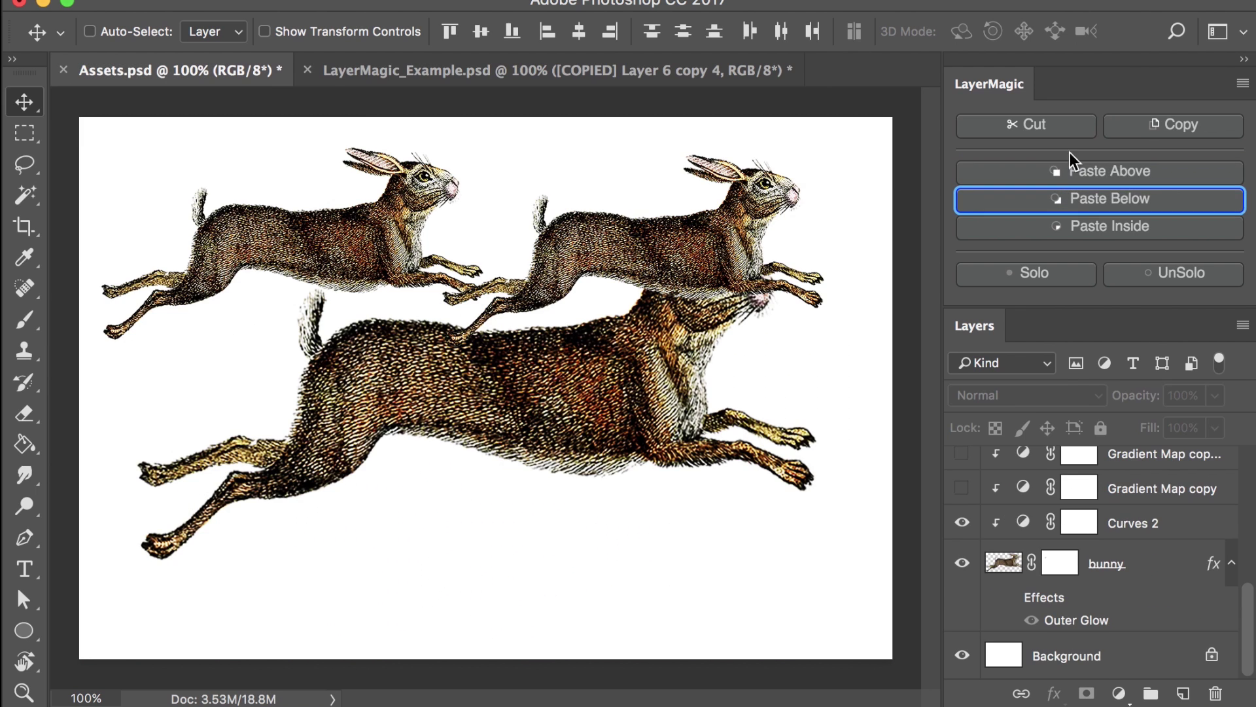
In Assets.psd, paste the Ps logo above the bunny stack, paste another copy inside the large bunny, and reposition the pasted logo.
left_click(1127, 173)
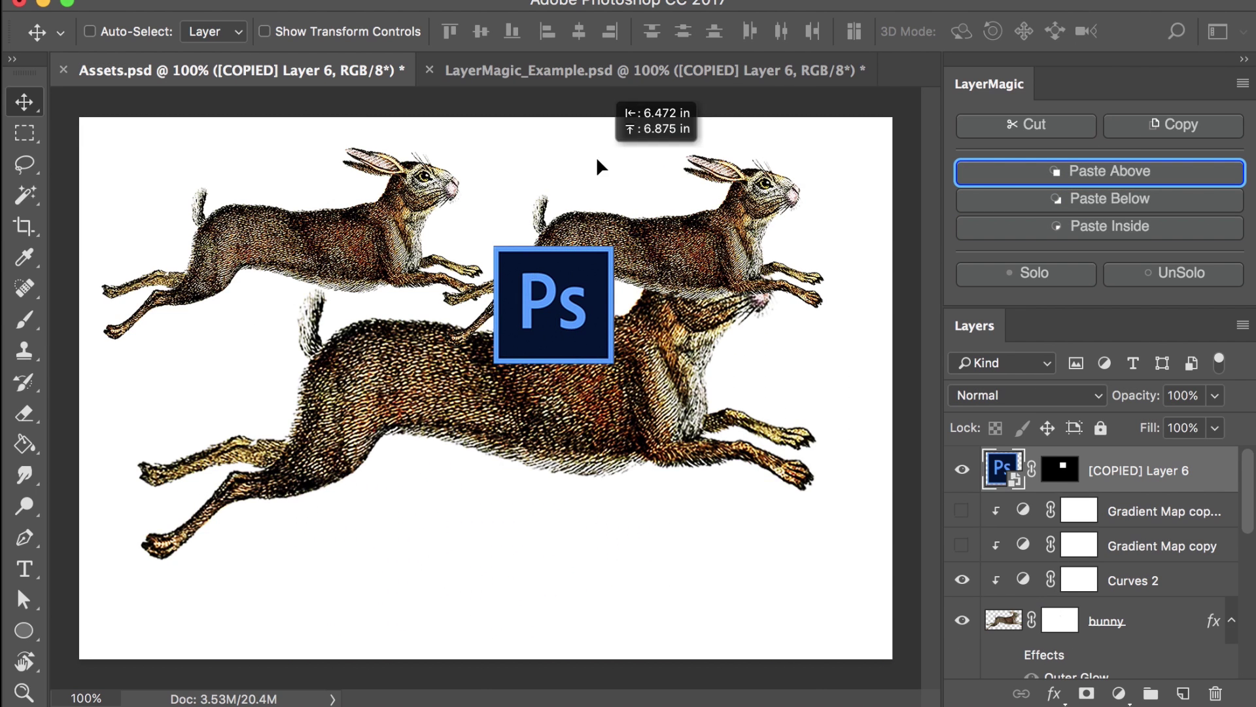
left_click(706, 482, "super")
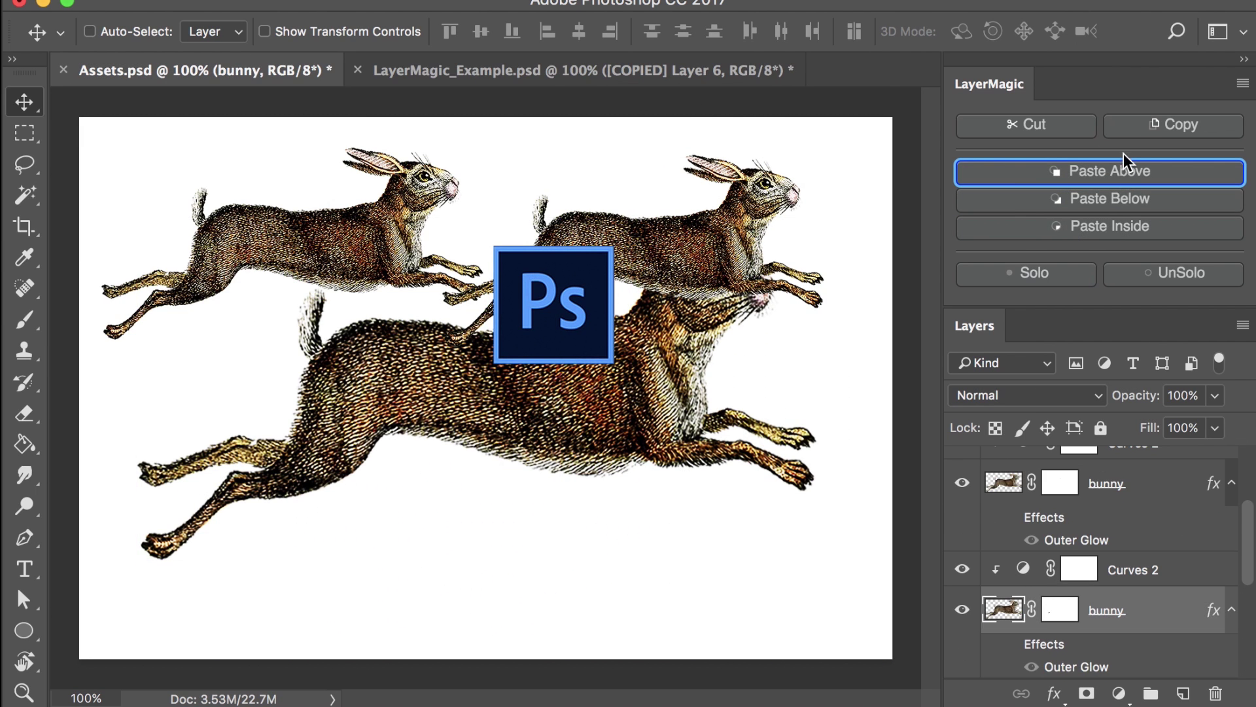
left_click(1114, 222)
left_click_drag(726, 377, 428, 189)
left_click_drag(625, 324, 490, 284)
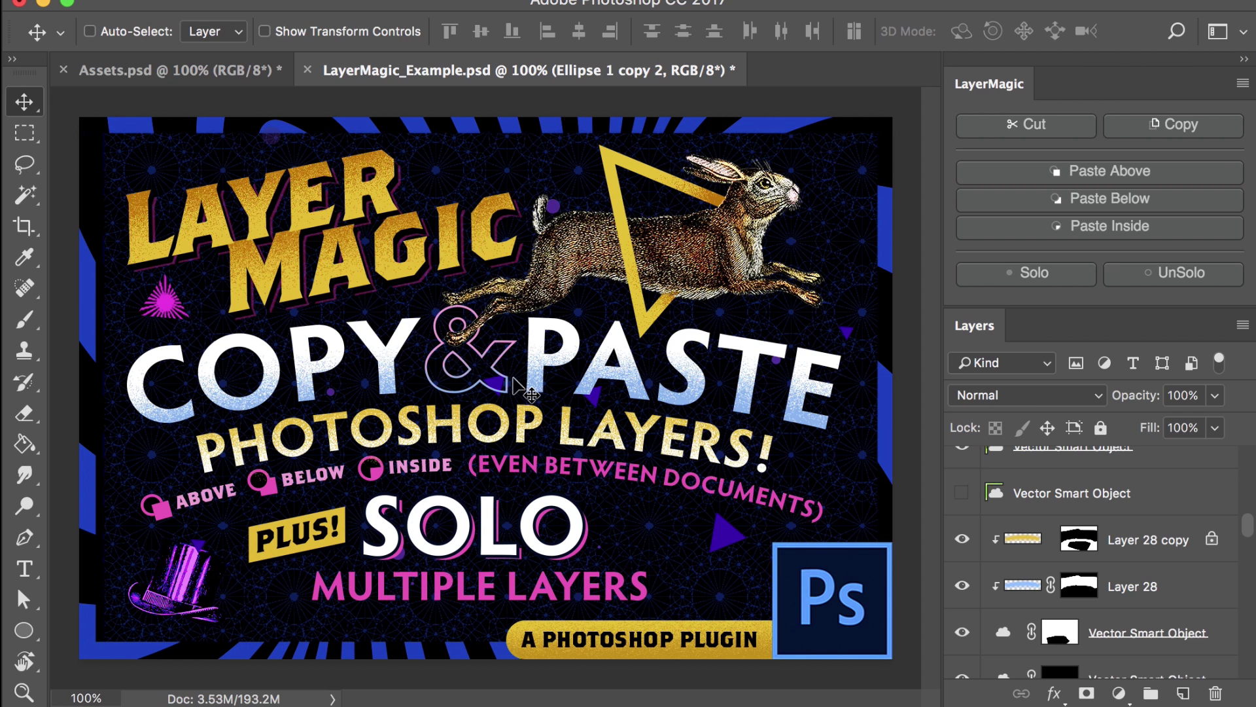
Select the purple shape layers from Shape 1 copy up through Ellipse 1 copy 13 in LayerMagic_Example.psd and solo them.
left_click(726, 553, "ctrl")
scroll(1086, 567, "up", 10)
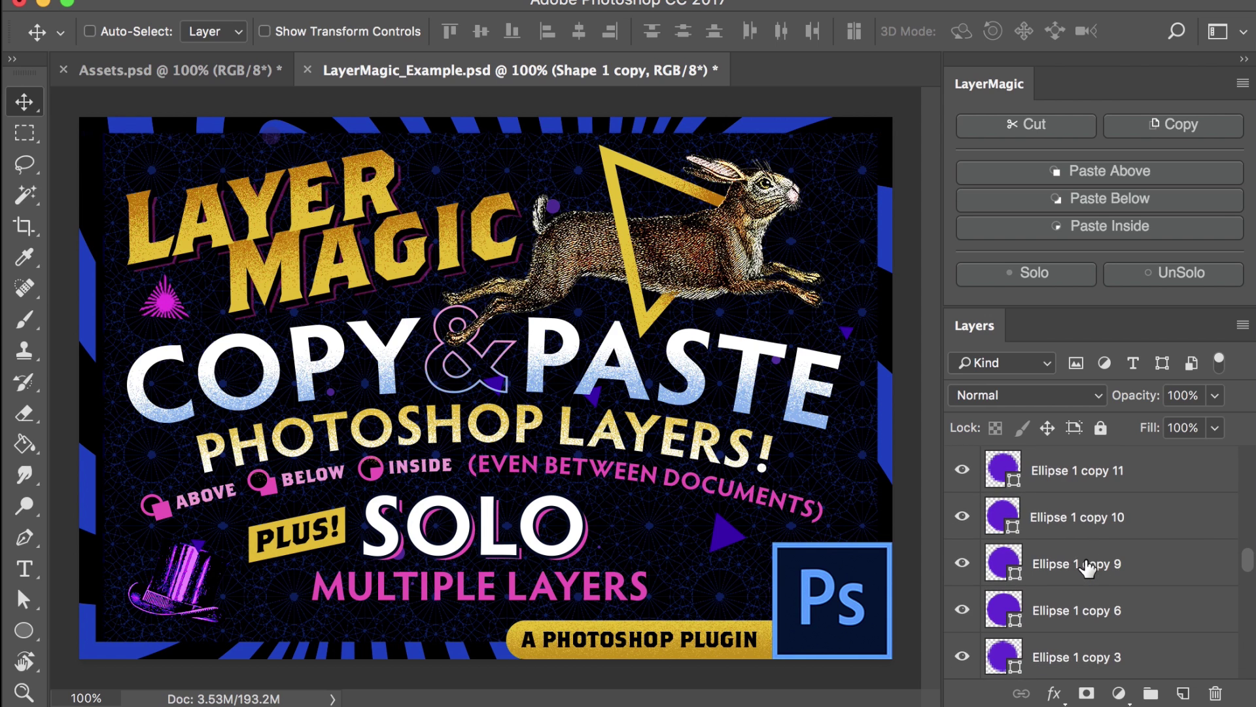
scroll(1085, 548, "up", 2)
scroll(1085, 546, "up", 3)
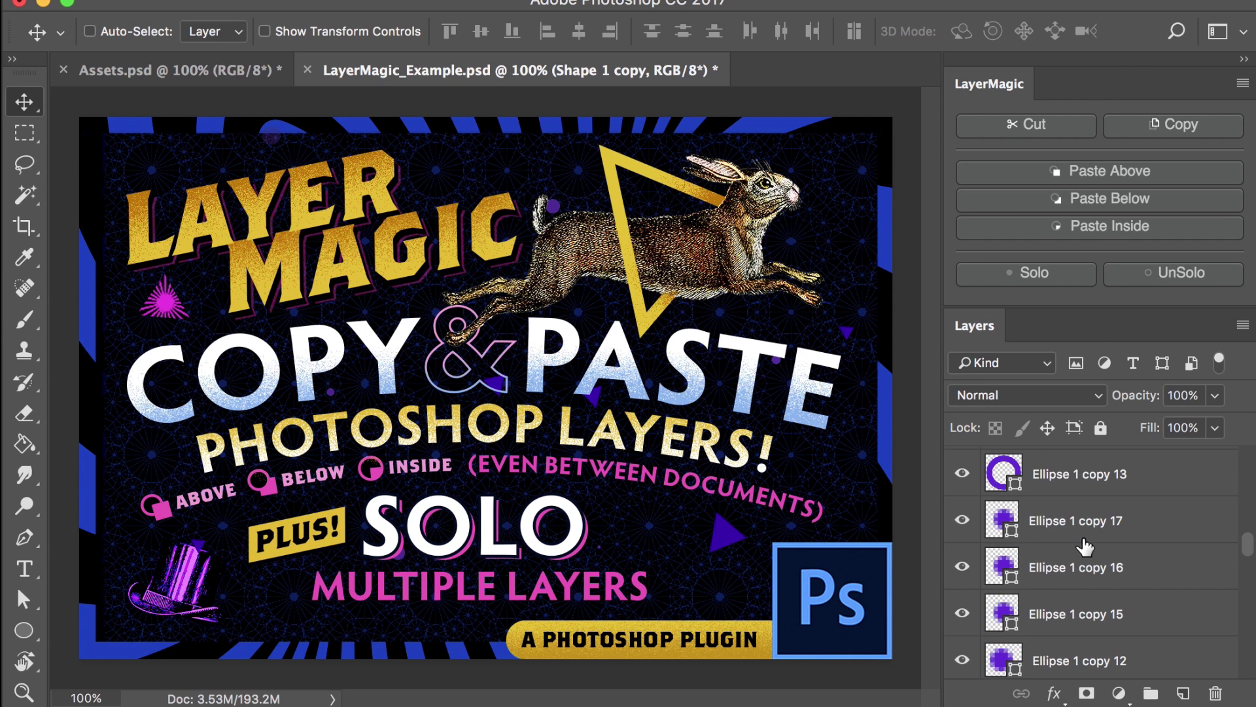
left_click(1096, 496, "shift")
left_click(1070, 280)
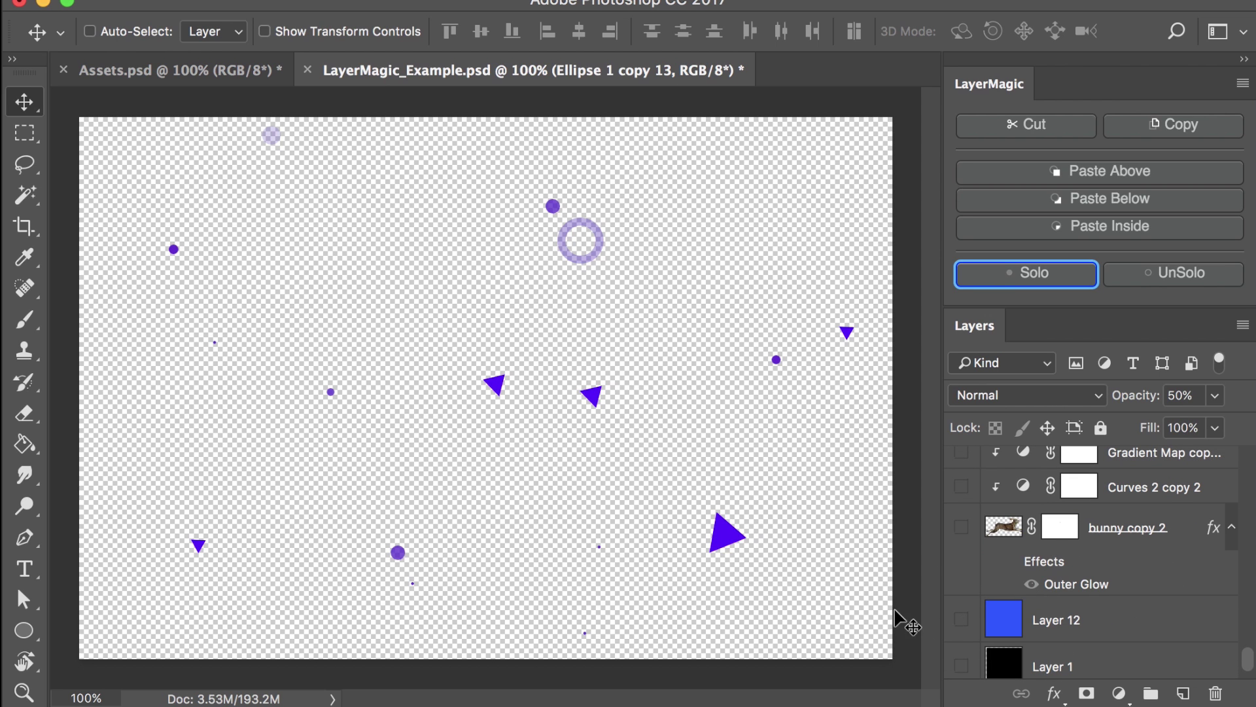
Show the black Layer 1 and the white Layer 0 behind the soloed shapes.
scroll(966, 622, "down", 2)
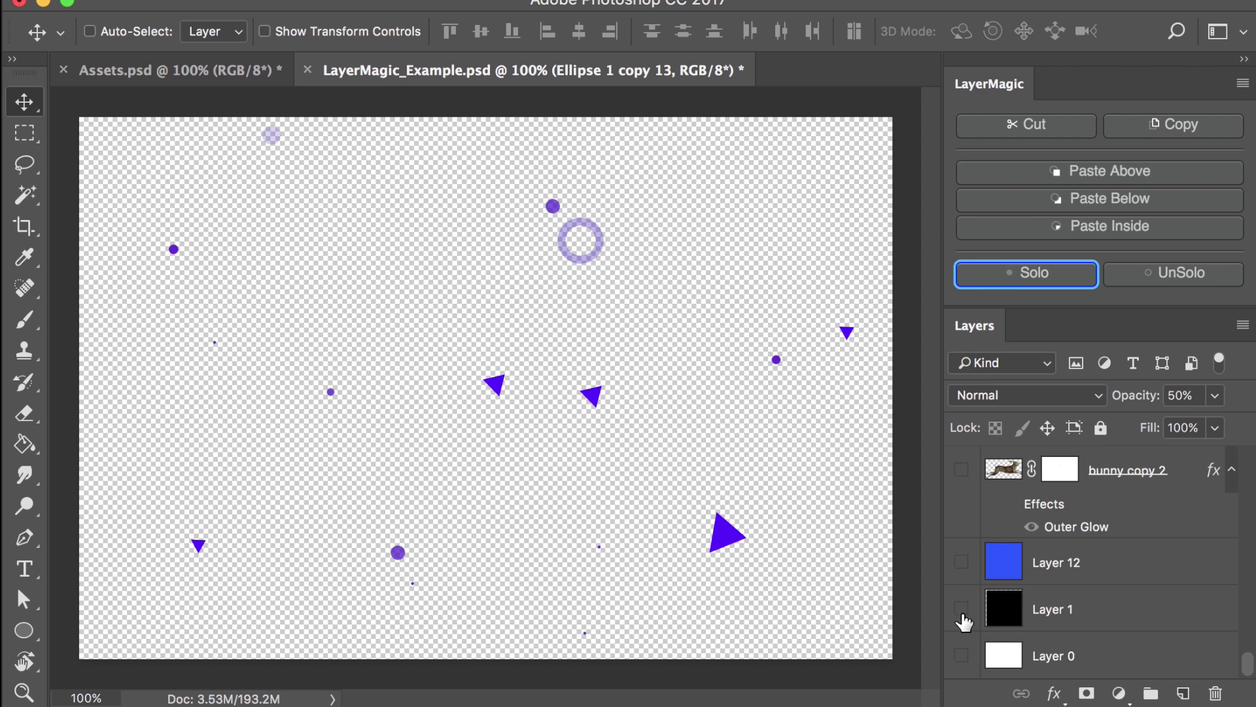
left_click(961, 611)
left_click(962, 657)
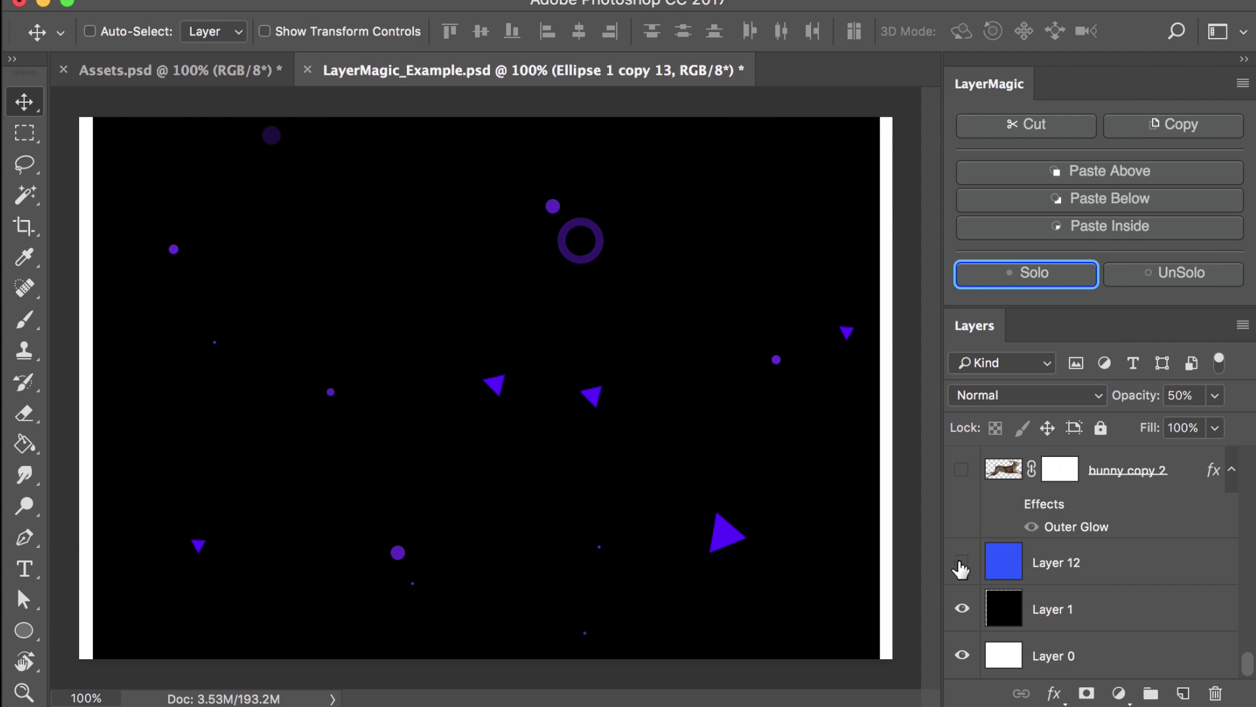
Duplicate the large purple triangle up and to the left of the original, and delete the small triangle near the canvas's right edge.
left_click(729, 533, "super")
left_click_drag(731, 547, 679, 485)
scroll(968, 515, "up", 3)
scroll(1066, 510, "up", 4)
left_click(1067, 511)
key("Delete")
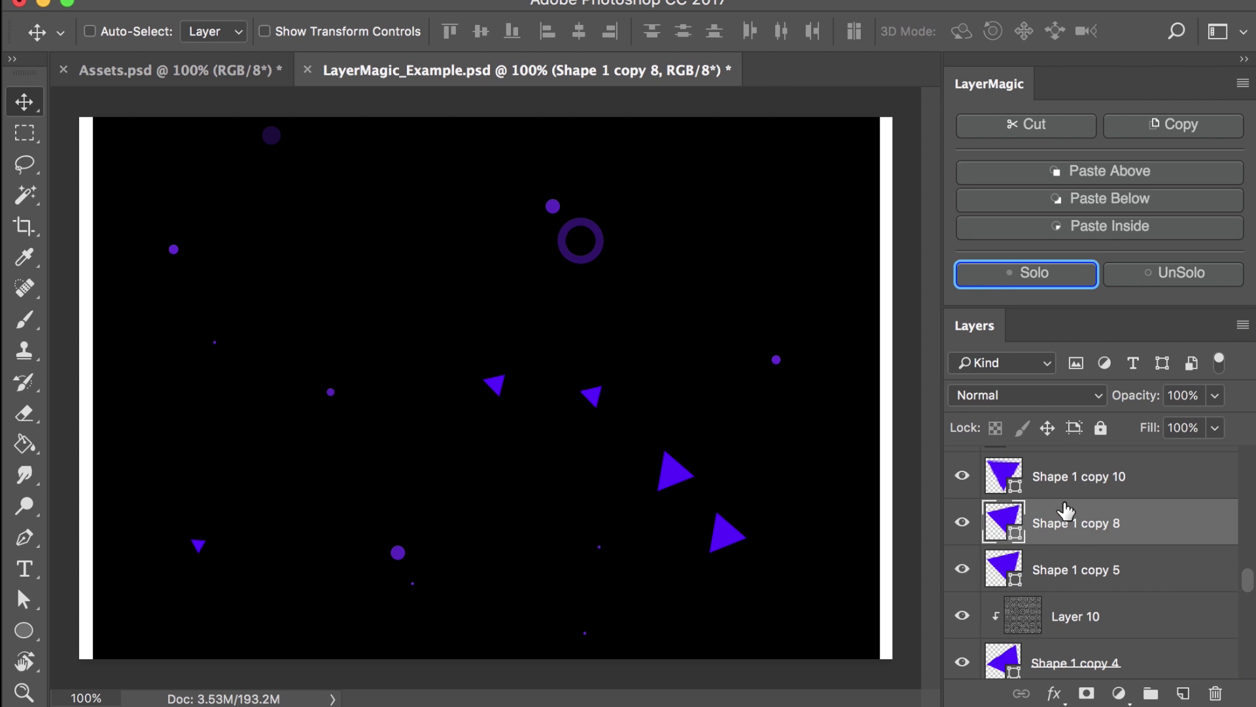
Move Ellipse 1 copy 15 below Ellipse 1 copy 12 in the layer order and unsolo the layers.
scroll(1066, 511, "up", 5)
left_click(1061, 554)
left_click_drag(1108, 500, 1104, 571)
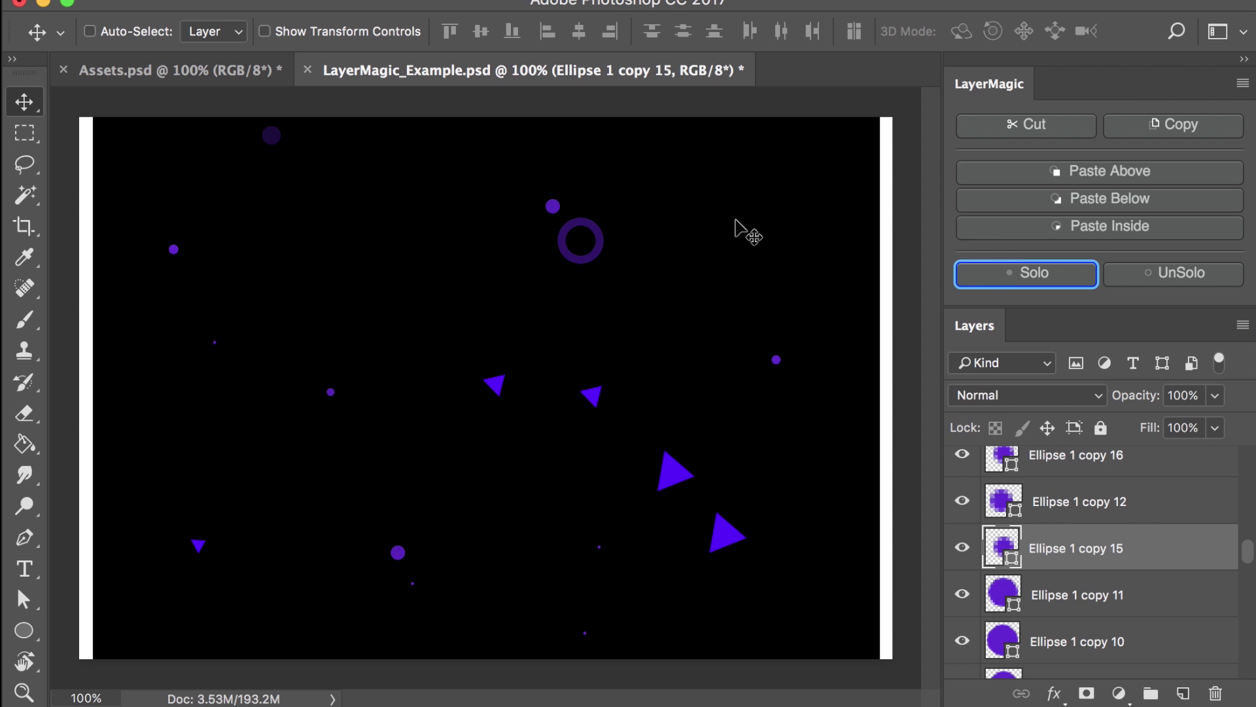
left_click(1126, 278)
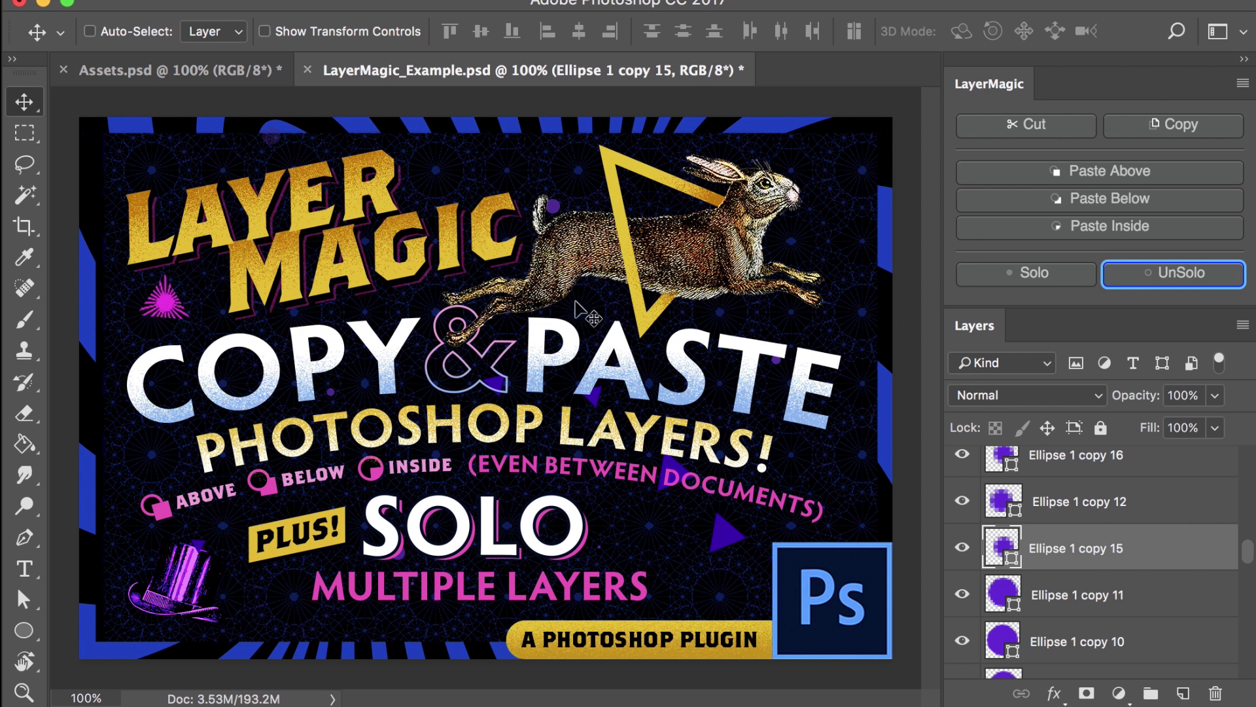
Examine the layer stack's visibility states, including the Gradient Map adjustments and the bottom background layers.
scroll(1014, 523, "down", 10)
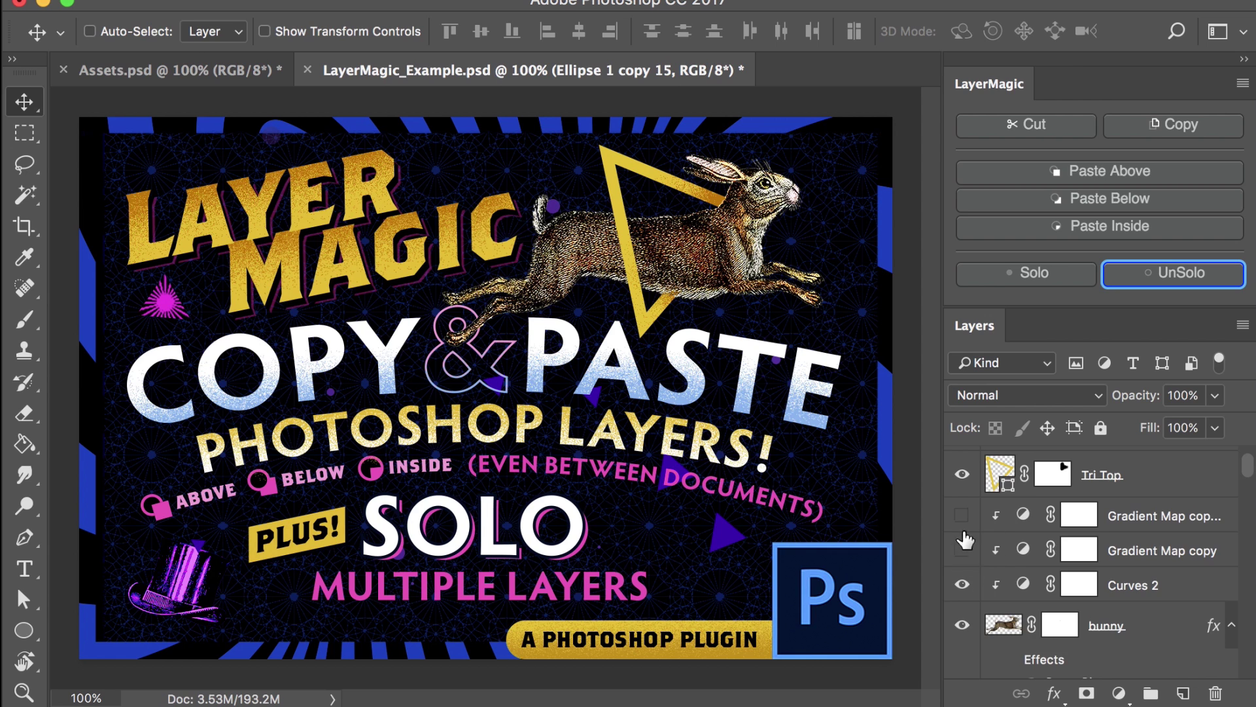
scroll(967, 545, "up", 3)
scroll(967, 547, "down", 20)
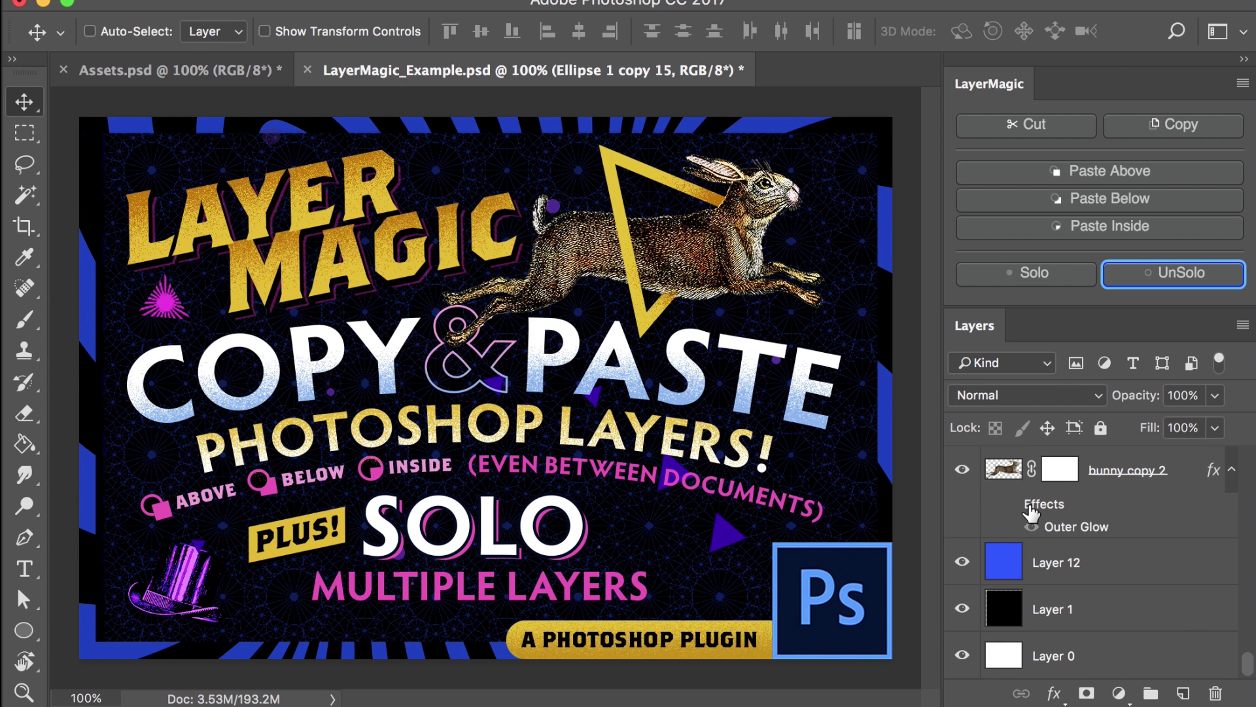
scroll(1030, 514, "up", 10)
scroll(1031, 514, "down", 2)
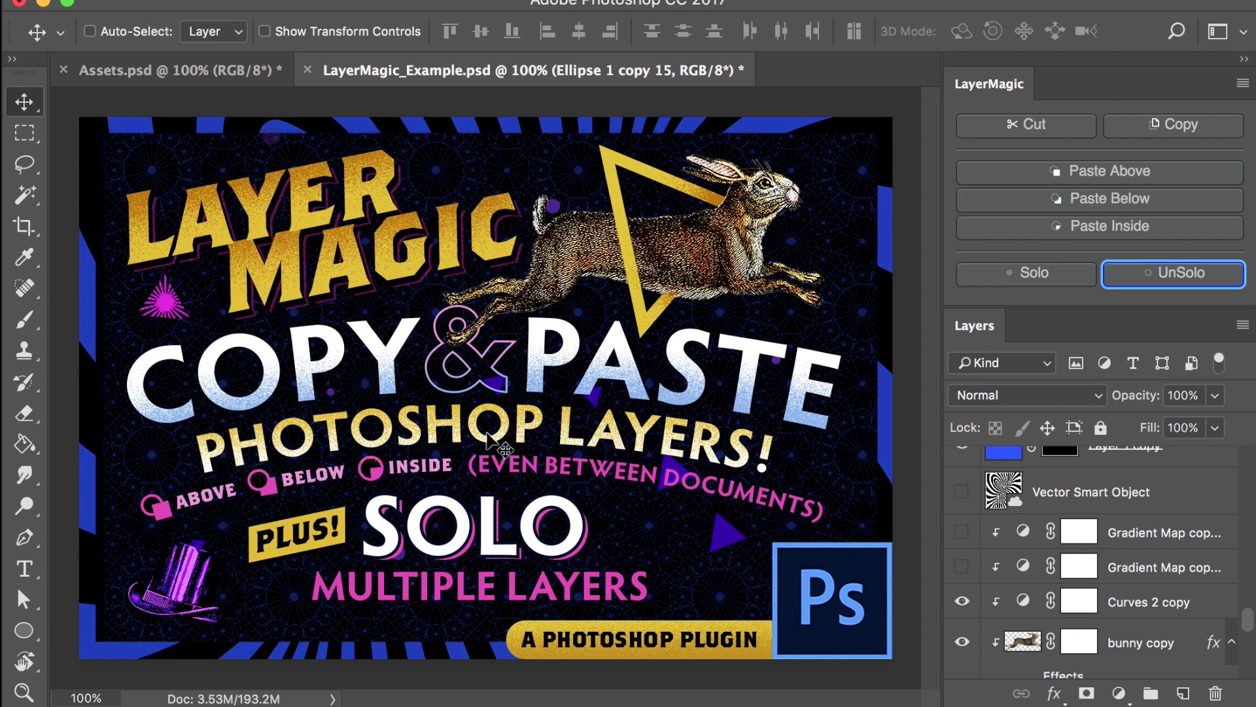
scroll(1042, 548, "up", 5)
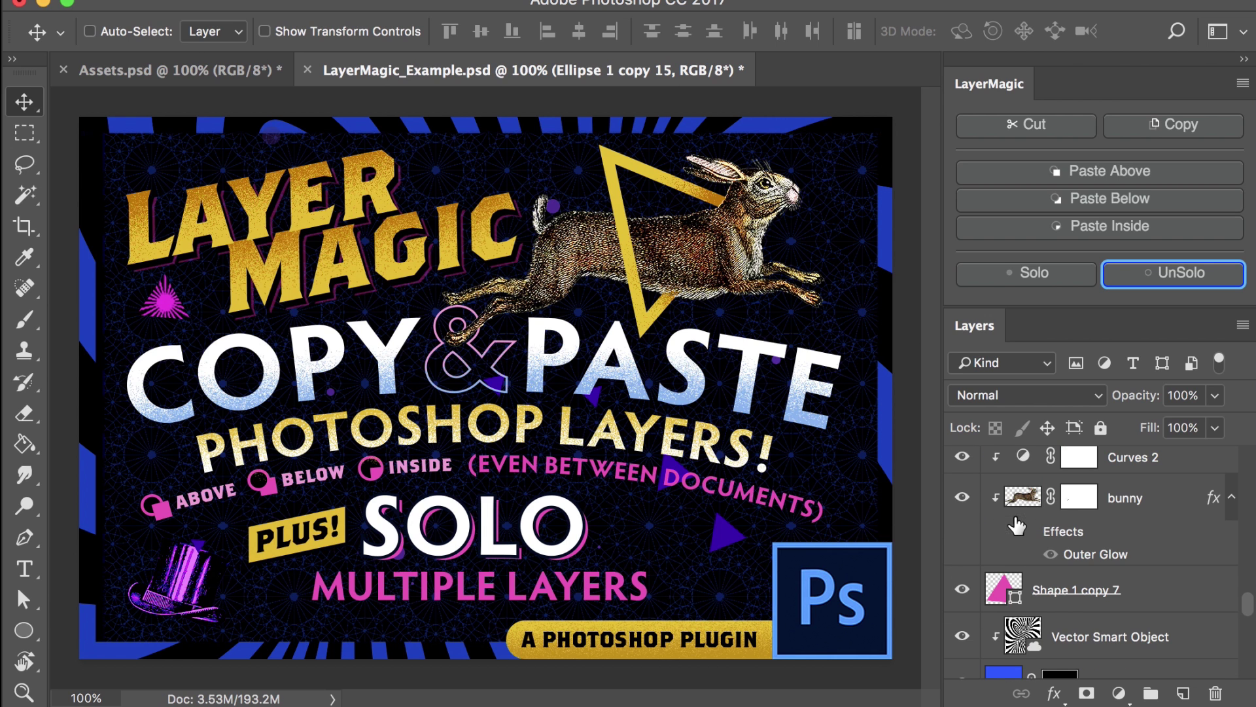
Select the SOLO text's Vector Smart Object copy 5 layer and toggle Photoshop's native isolation of it on, off and on again.
left_click(548, 518, "super")
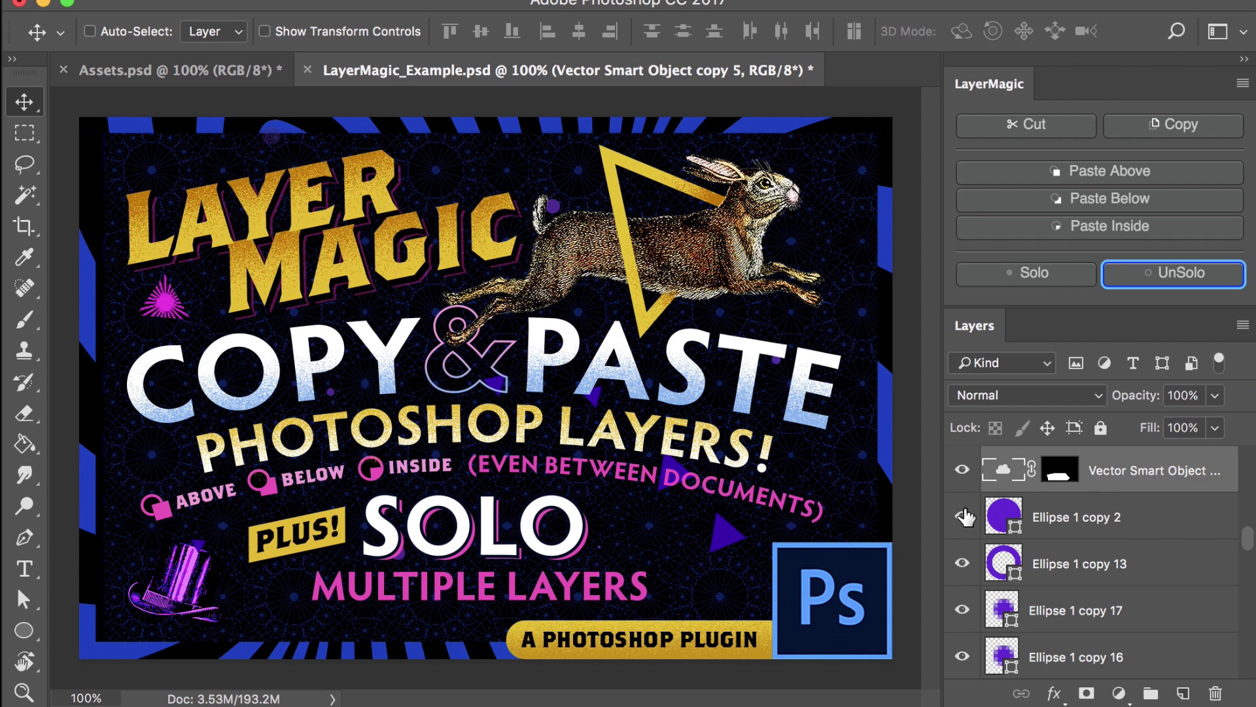
left_click(962, 478, "alt")
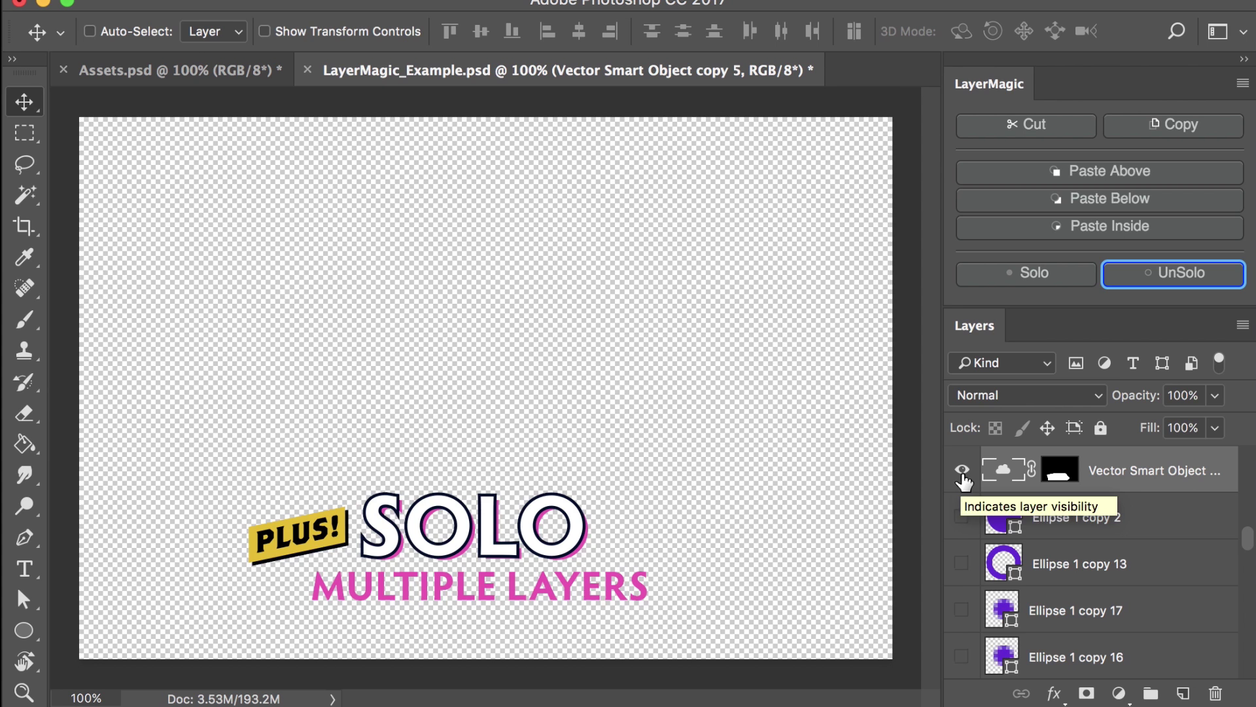
left_click(962, 478, "alt")
left_click(962, 477, "alt")
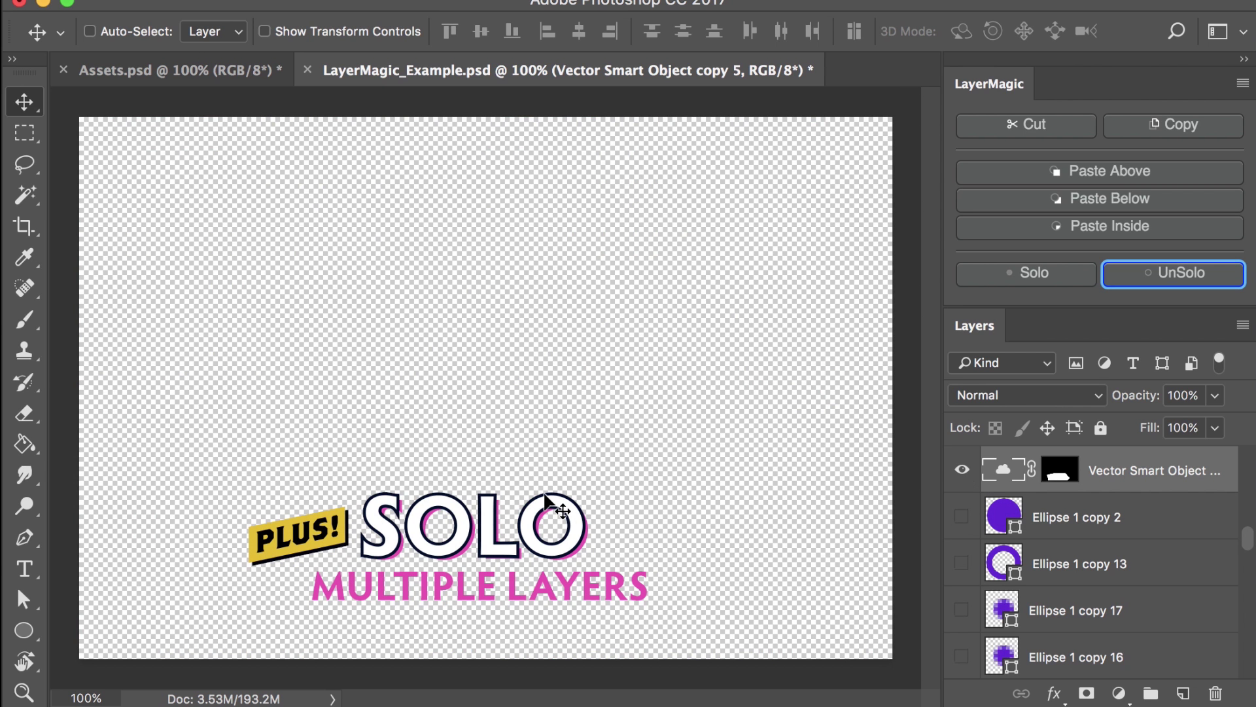
Show Ellipse 1 copy 2, Ellipse 1 copy 13 and Ellipse 1 copy 17 alongside the isolated text layer.
left_click(961, 516)
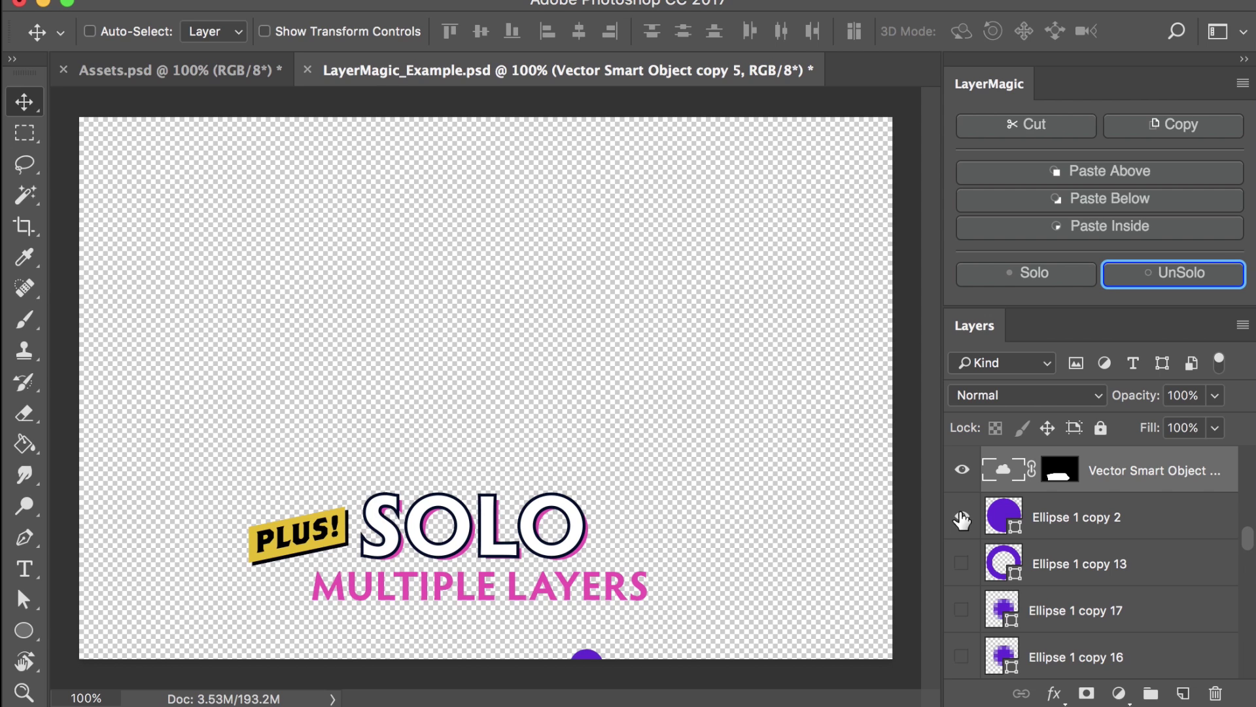
left_click(962, 563)
left_click(963, 609)
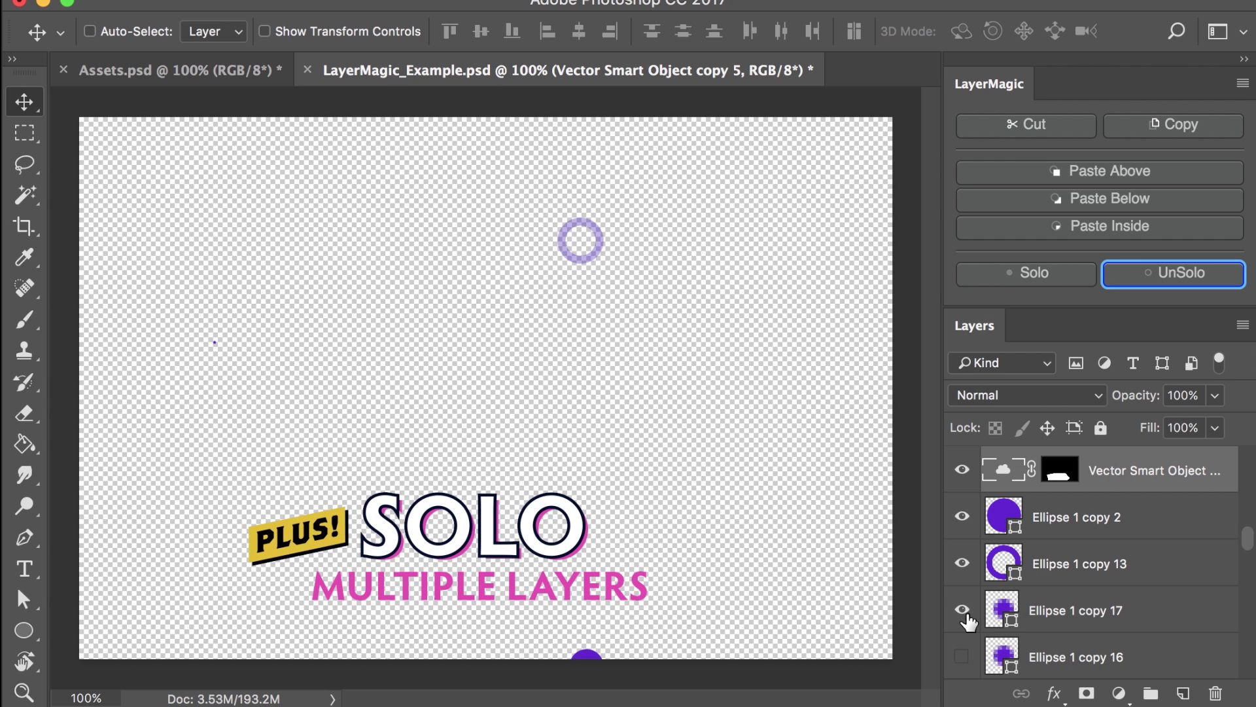
Try to restore the other layers with the text layer's native isolation toggle, and unsolo the layers with LayerMagic.
left_click(964, 471, "alt")
left_click(964, 471, "alt")
scroll(967, 681, "up", 1)
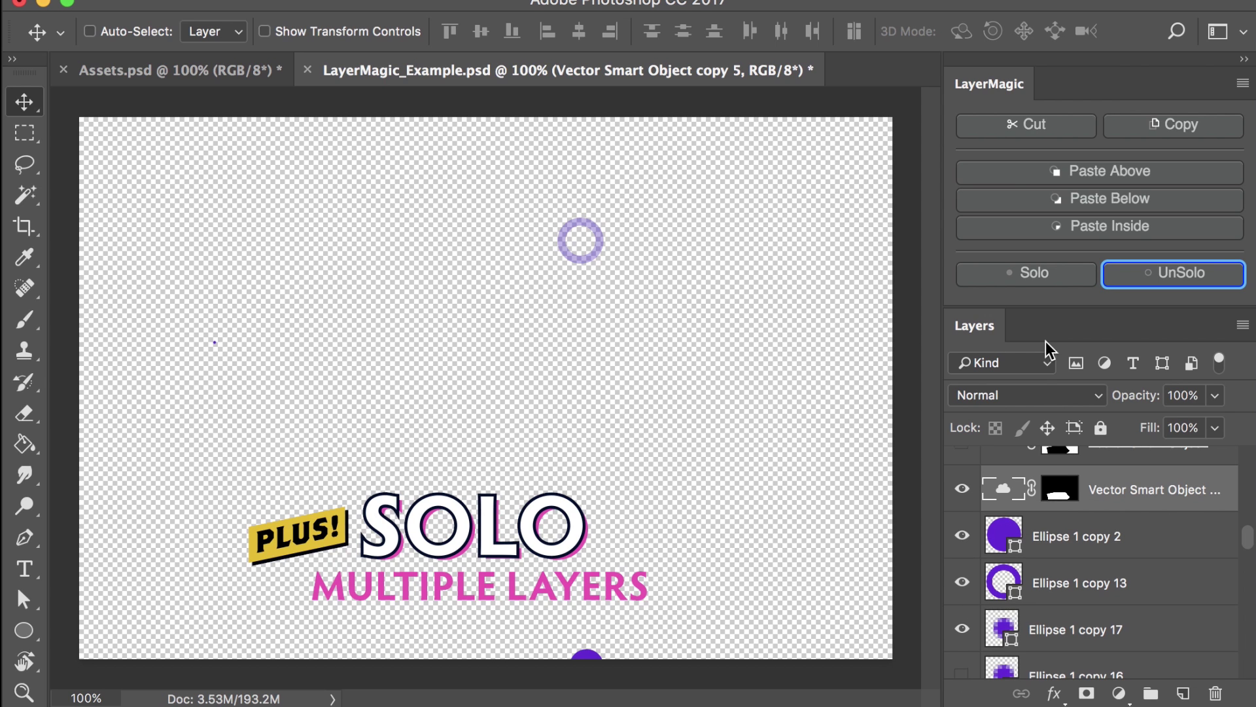
left_click(1121, 277)
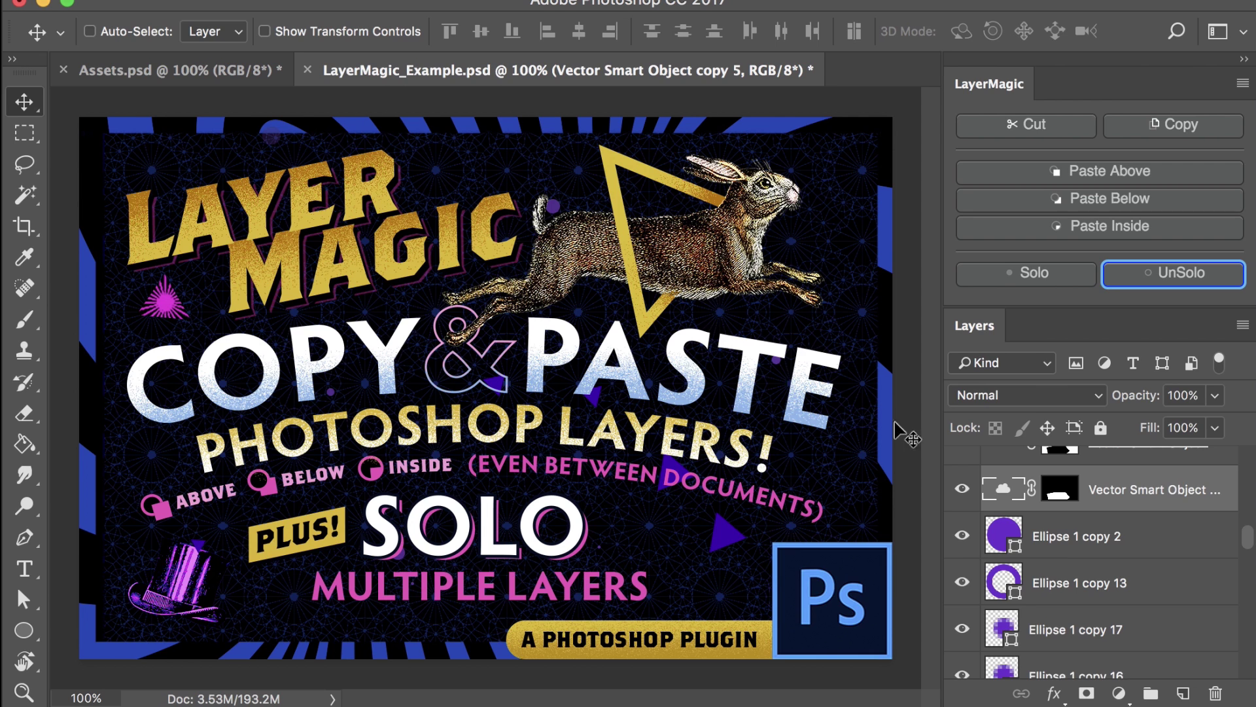
Review the restored document's layers from the bunny copies up to Layer 6, comparing which ones are shown or hidden.
scroll(1094, 478, "up", 10)
scroll(1093, 478, "down", 20)
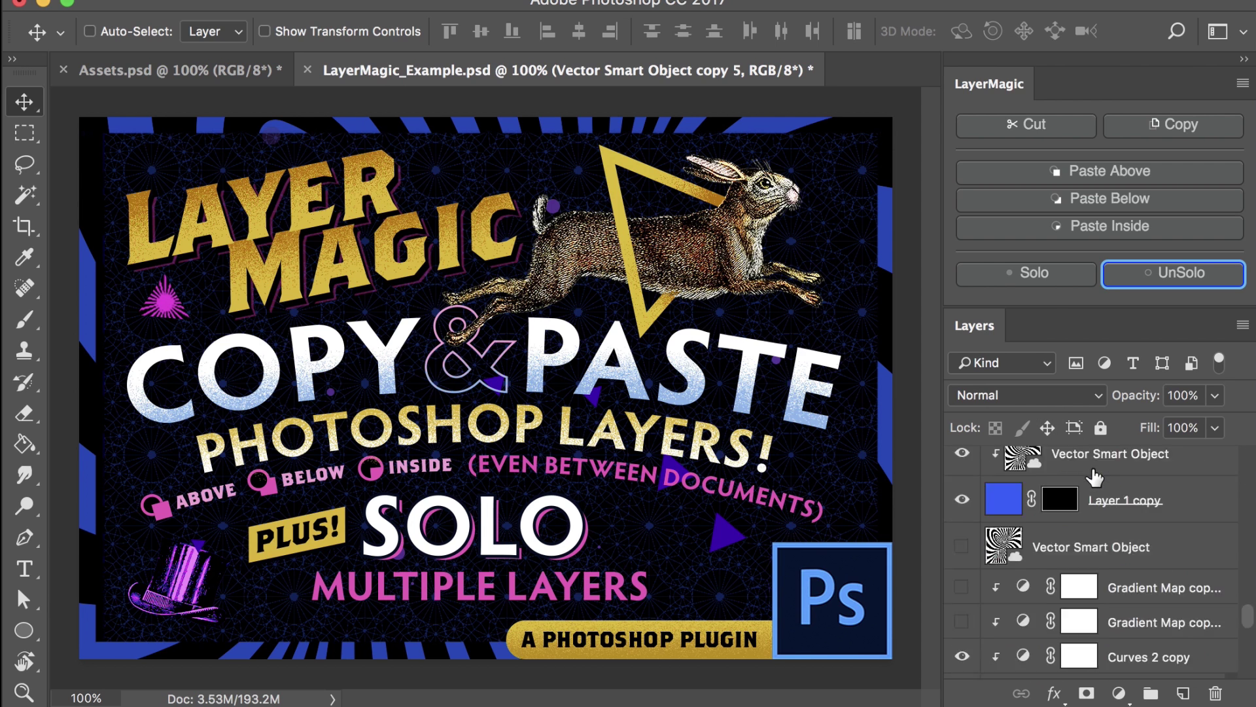
scroll(1094, 478, "up", 5)
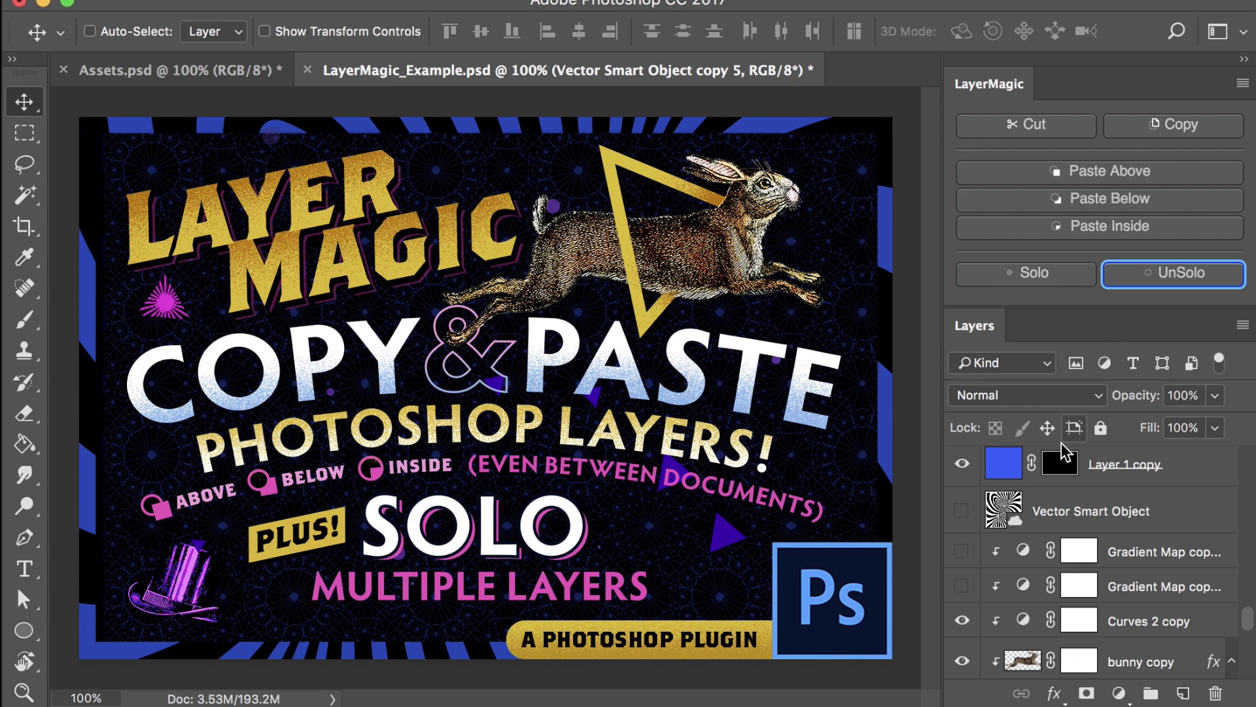
scroll(1021, 556, "up", 15)
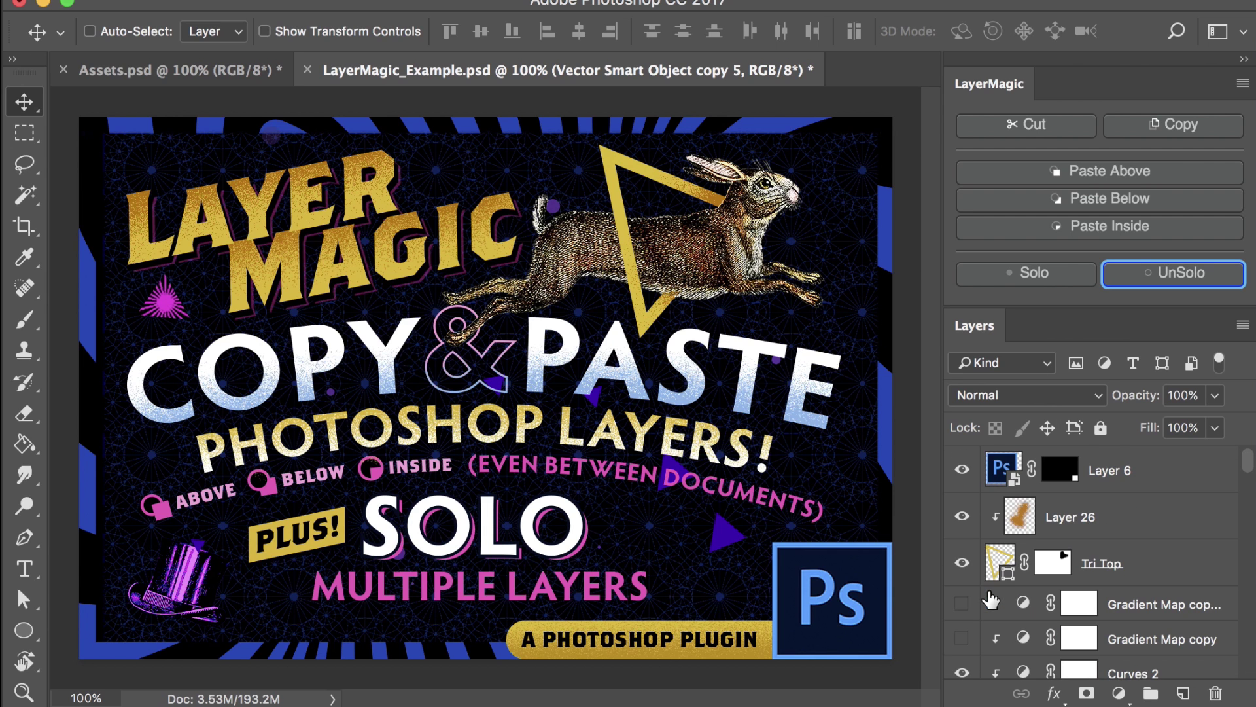